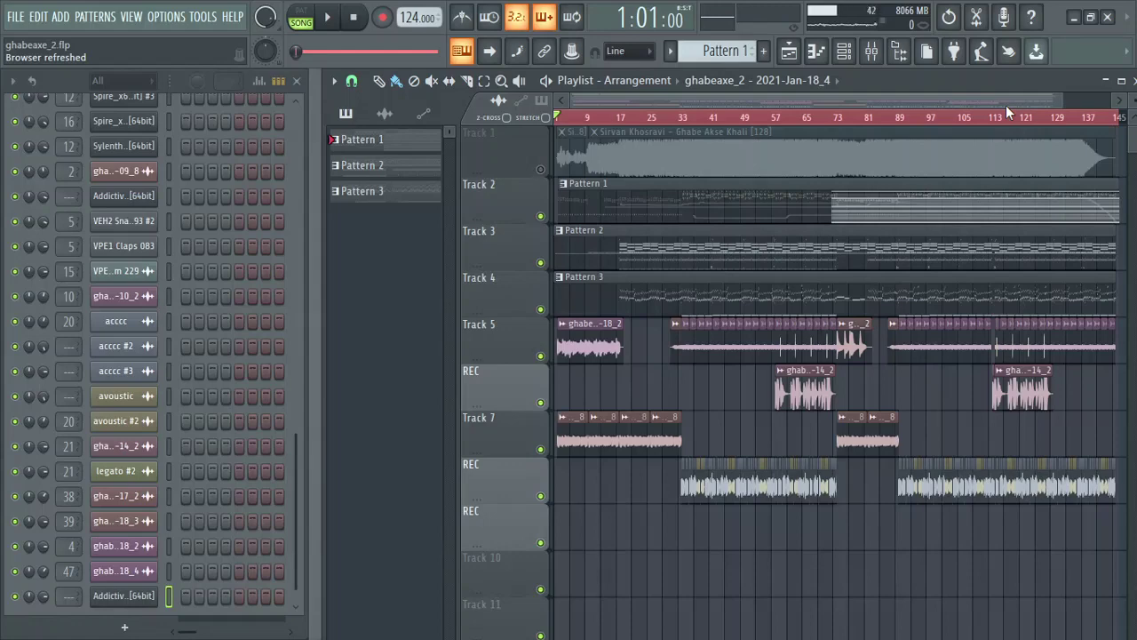
- Fit the whole arrangement in the playlist and bring the start of the channel list into view
{"action": "left_click_drag", "start_coordinate": [1068, 100], "coordinate": [1087, 105]}
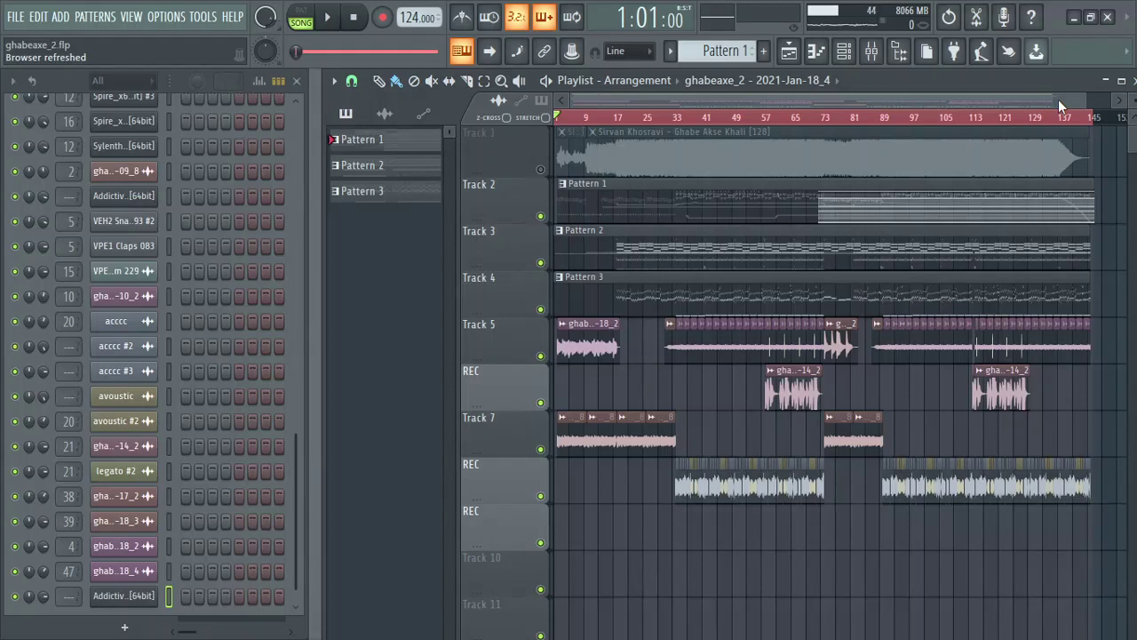
{"action": "left_click_drag", "start_coordinate": [1058, 99], "coordinate": [1085, 95]}
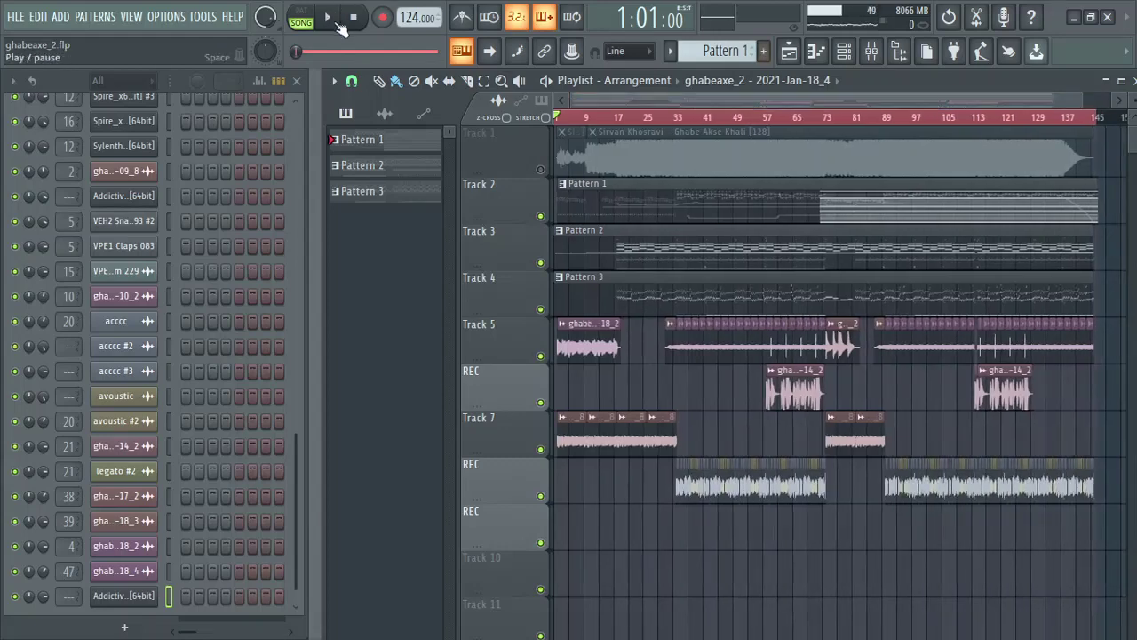
{"action": "left_click", "coordinate": [335, 21]}
{"action": "left_click", "coordinate": [353, 18]}
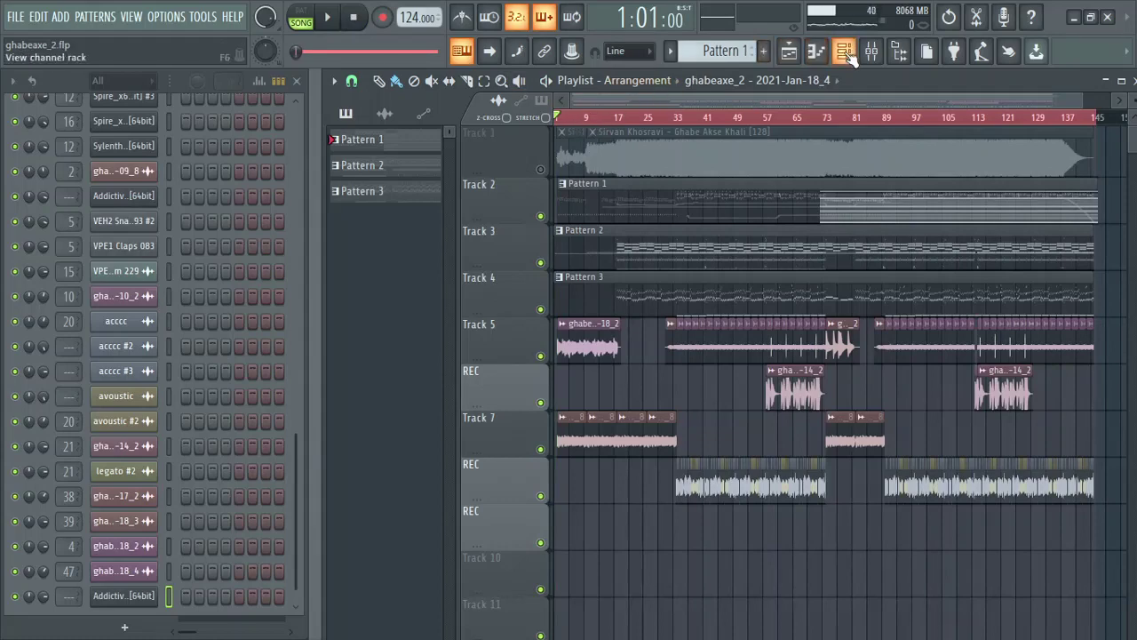
{"action": "left_click_drag", "start_coordinate": [296, 437], "coordinate": [288, 96]}
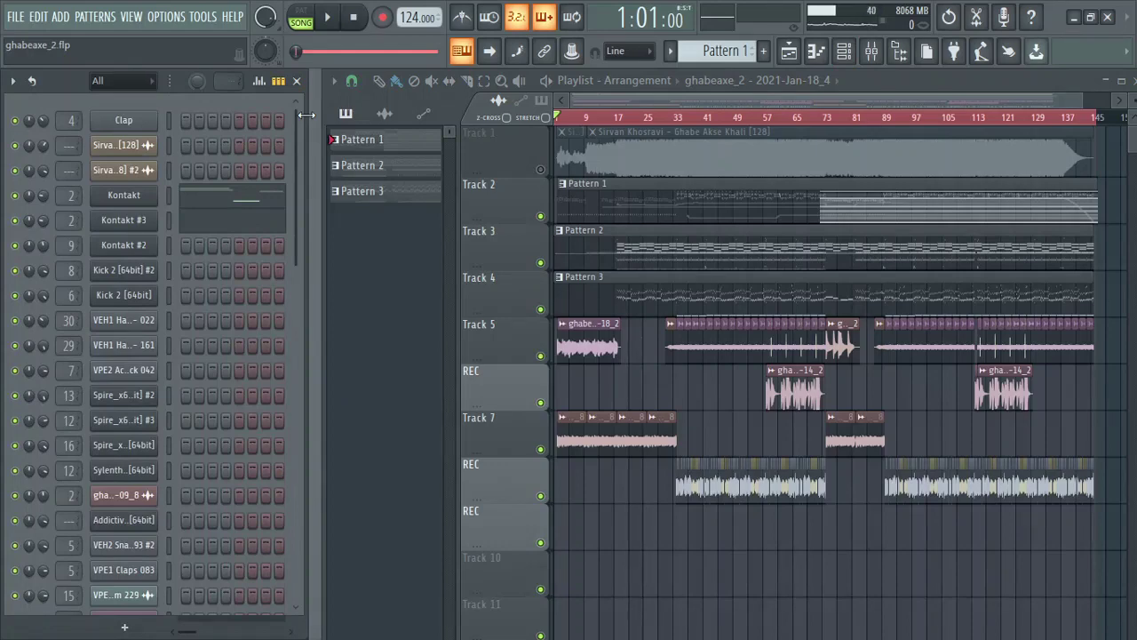
- Play the song from the start, sample it near bars 17, 31 and 57, and stop playback
{"action": "left_click", "coordinate": [341, 17]}
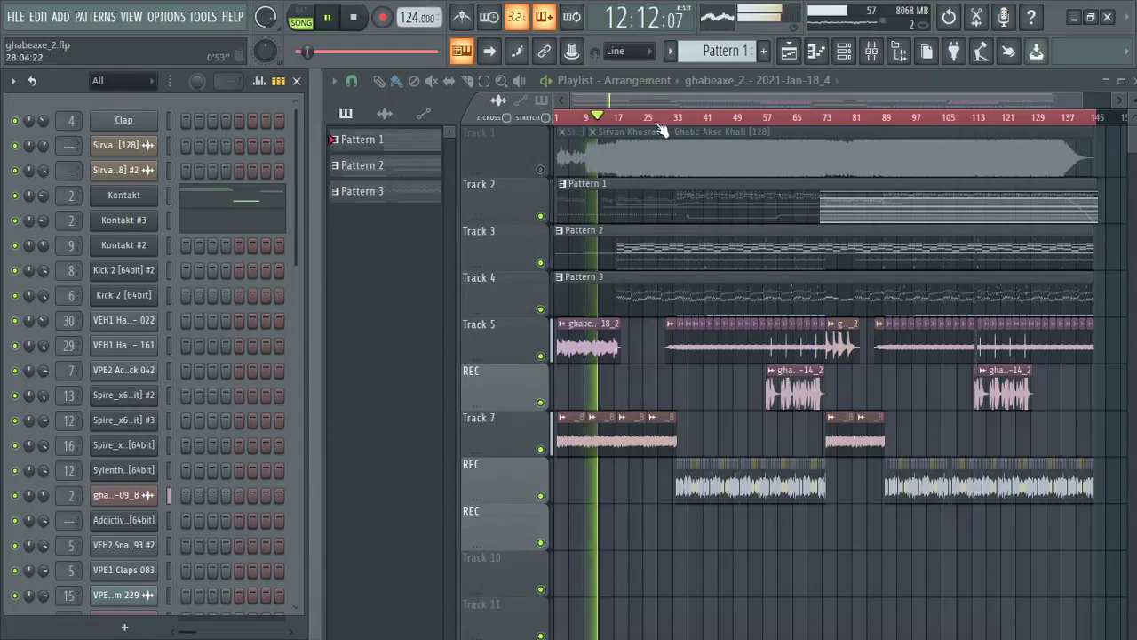
{"action": "left_click", "coordinate": [619, 118]}
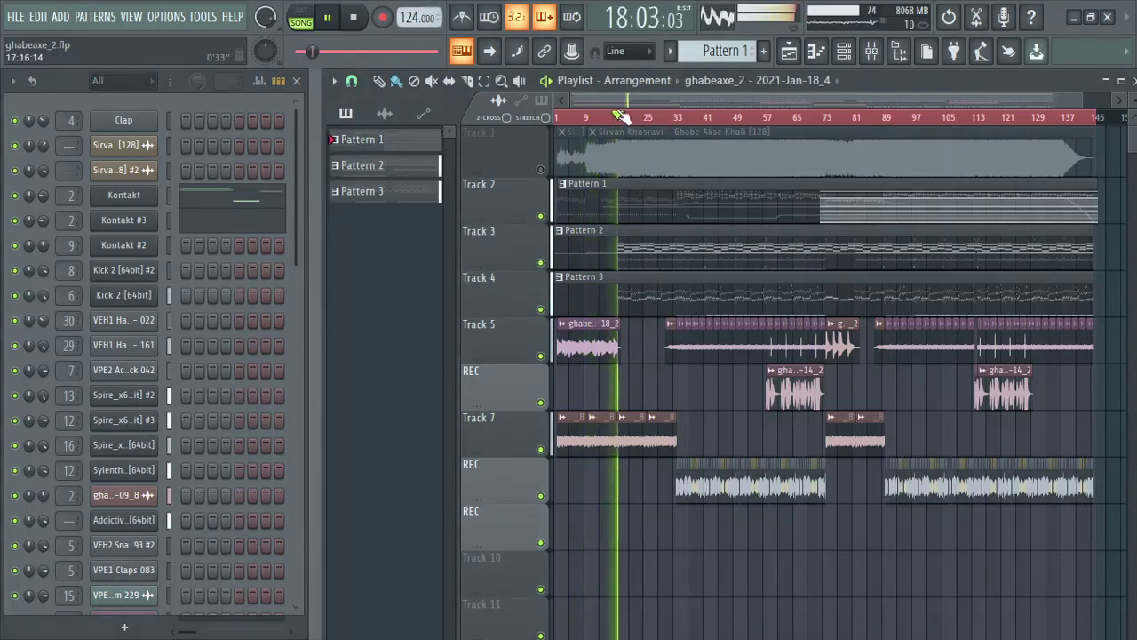
{"action": "left_click", "coordinate": [668, 119]}
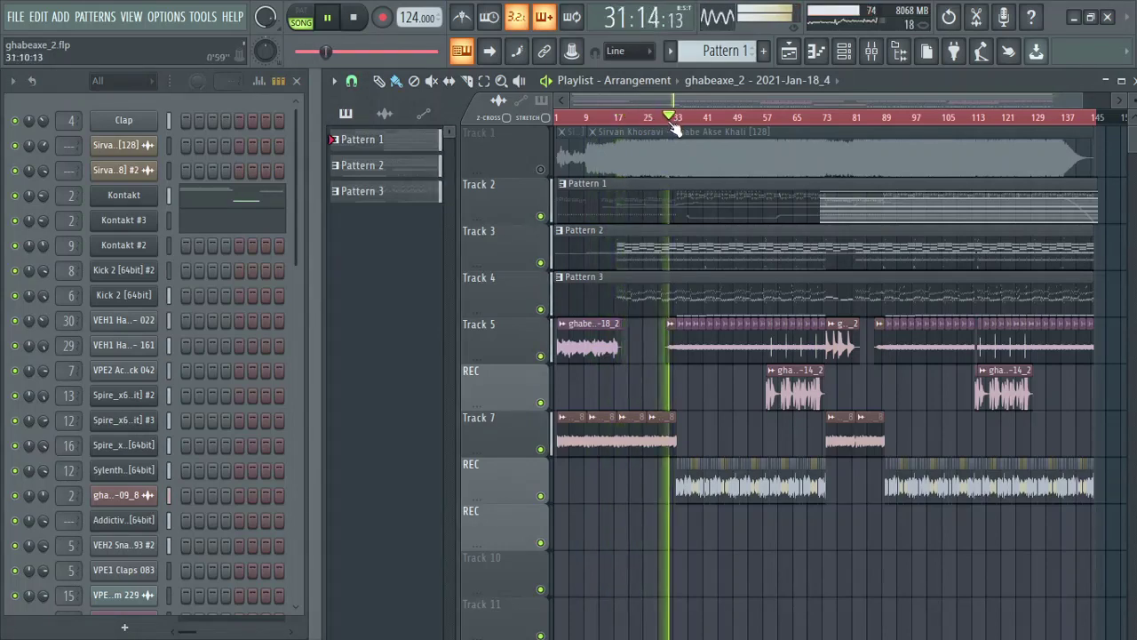
{"action": "left_click", "coordinate": [759, 122]}
{"action": "left_click", "coordinate": [766, 123]}
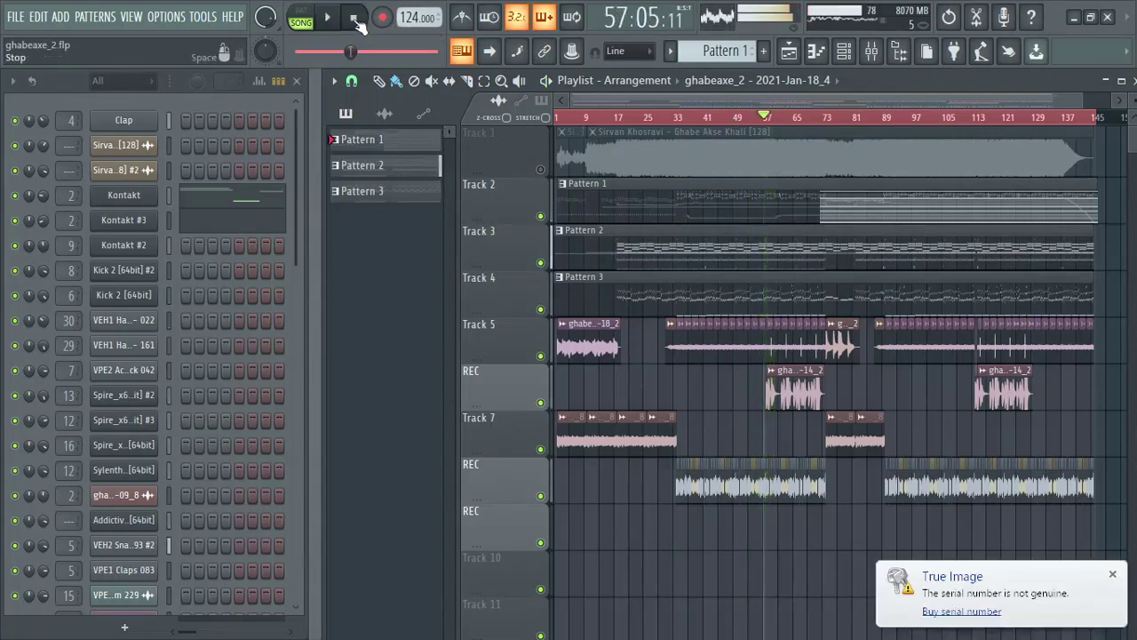
{"action": "left_click", "coordinate": [354, 19]}
{"action": "left_click", "coordinate": [1117, 572]}
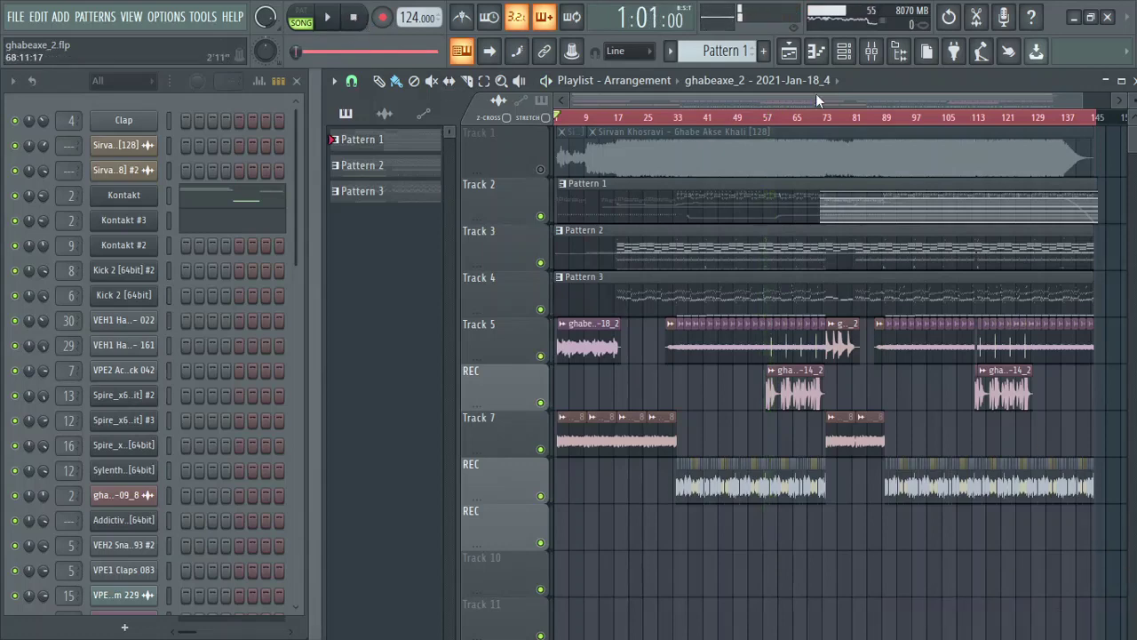
- Solo the REC track above Track 7 and play it near bar 57, then solo Track 7 and play from the beginning
{"action": "left_click_drag", "start_coordinate": [1085, 102], "coordinate": [1075, 104]}
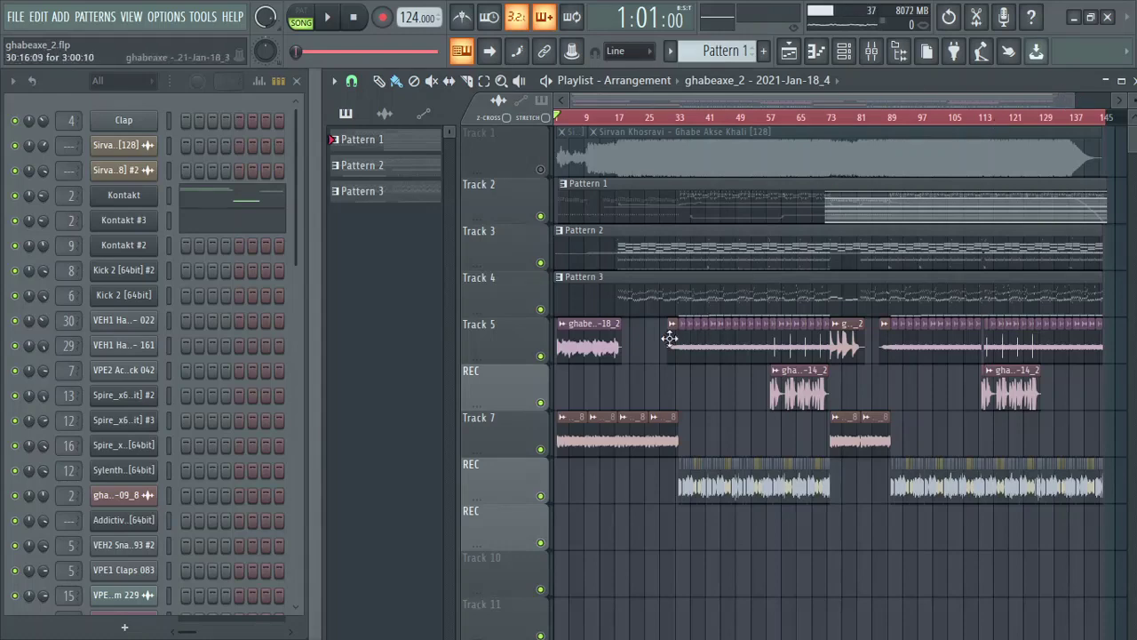
{"action": "right_click", "coordinate": [540, 403]}
{"action": "left_click", "coordinate": [328, 18]}
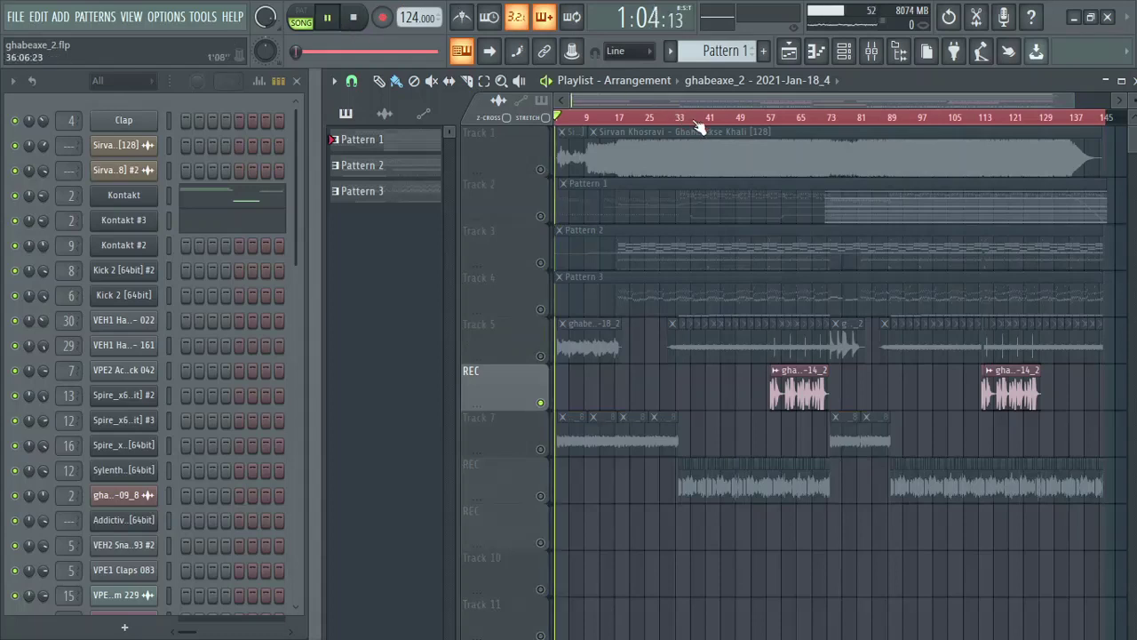
{"action": "left_click", "coordinate": [762, 118]}
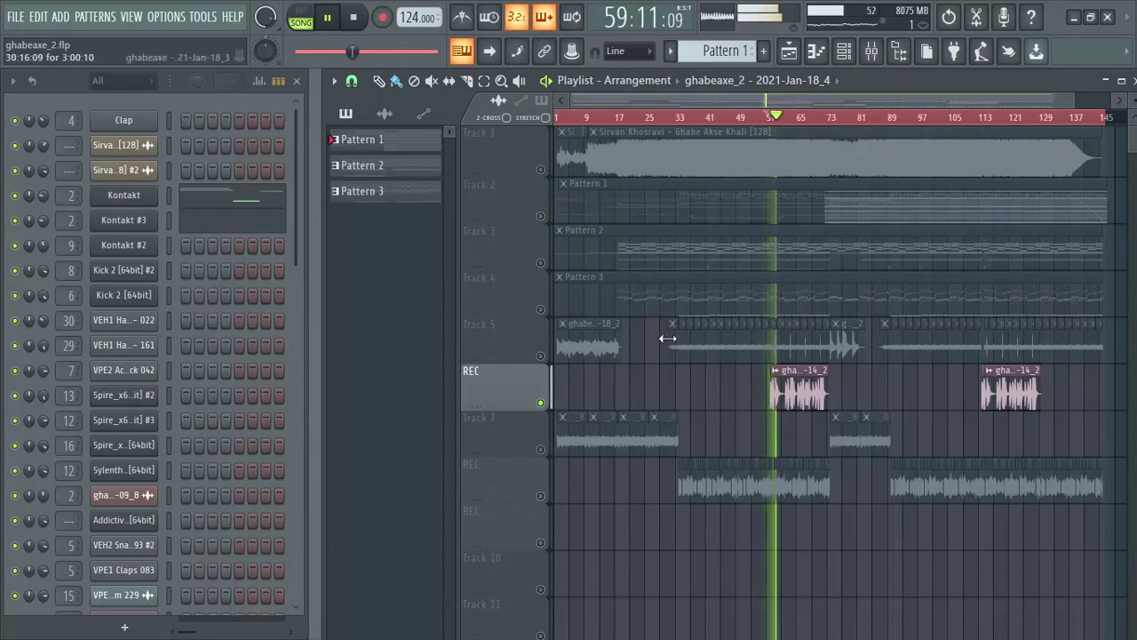
{"action": "right_click", "coordinate": [541, 449]}
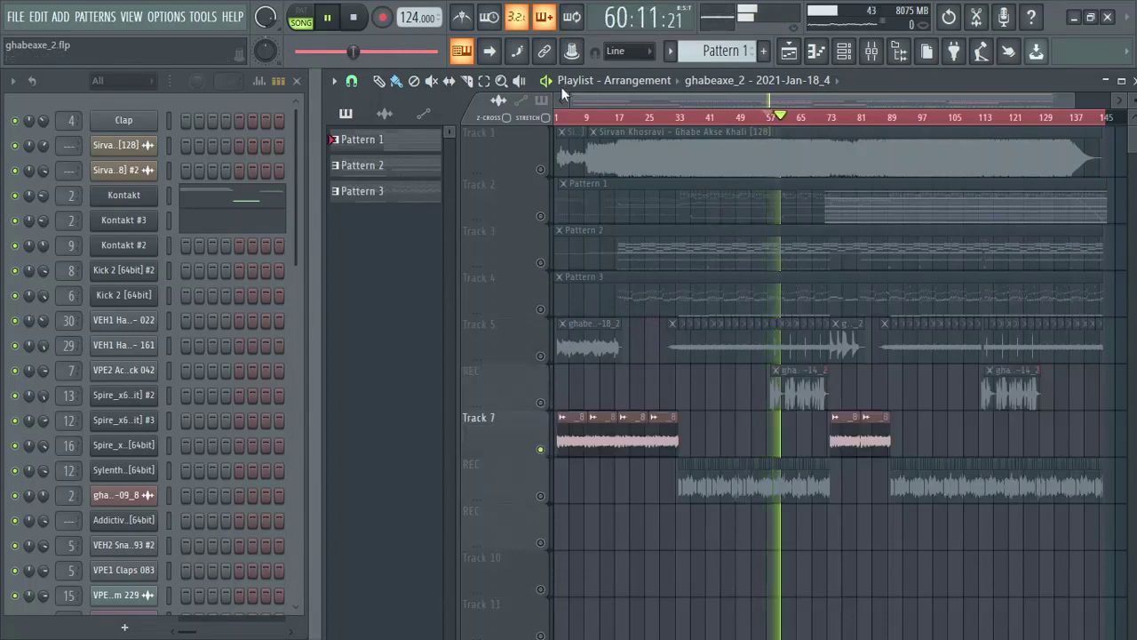
{"action": "left_click", "coordinate": [562, 116]}
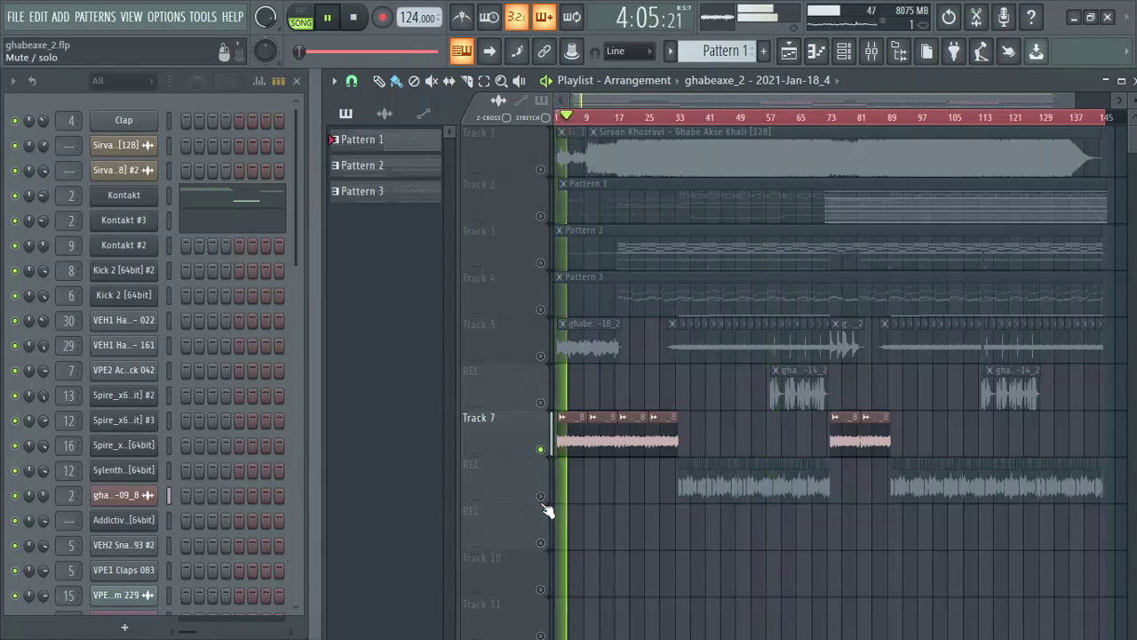
- Solo the REC track directly below Track 7 and listen to it from about bar 34
{"action": "right_click", "coordinate": [541, 498]}
{"action": "left_click", "coordinate": [674, 118]}
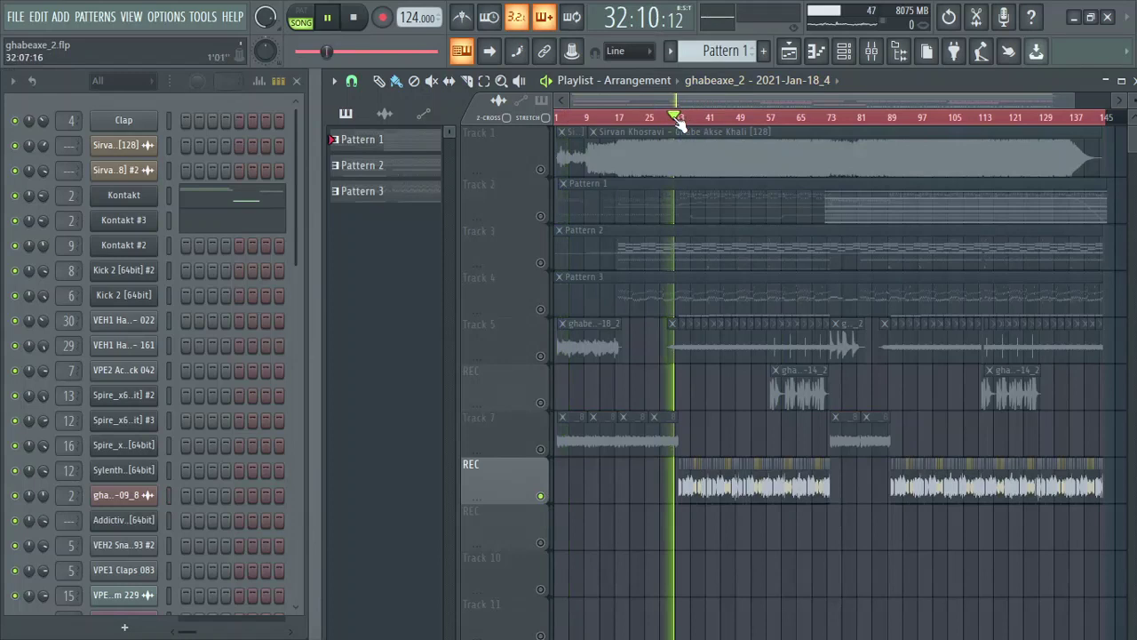
{"action": "left_click", "coordinate": [682, 118]}
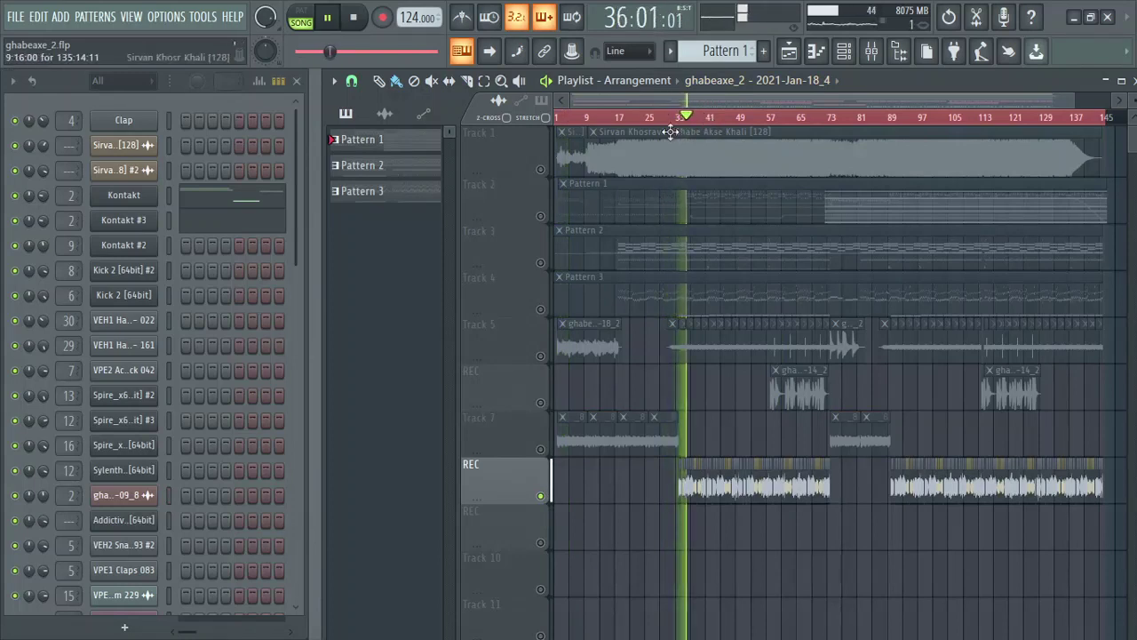
- Leave only Tracks 5 and 7 audible and play them from the start of the song
{"action": "left_click", "coordinate": [536, 429]}
{"action": "left_click", "coordinate": [364, 19]}
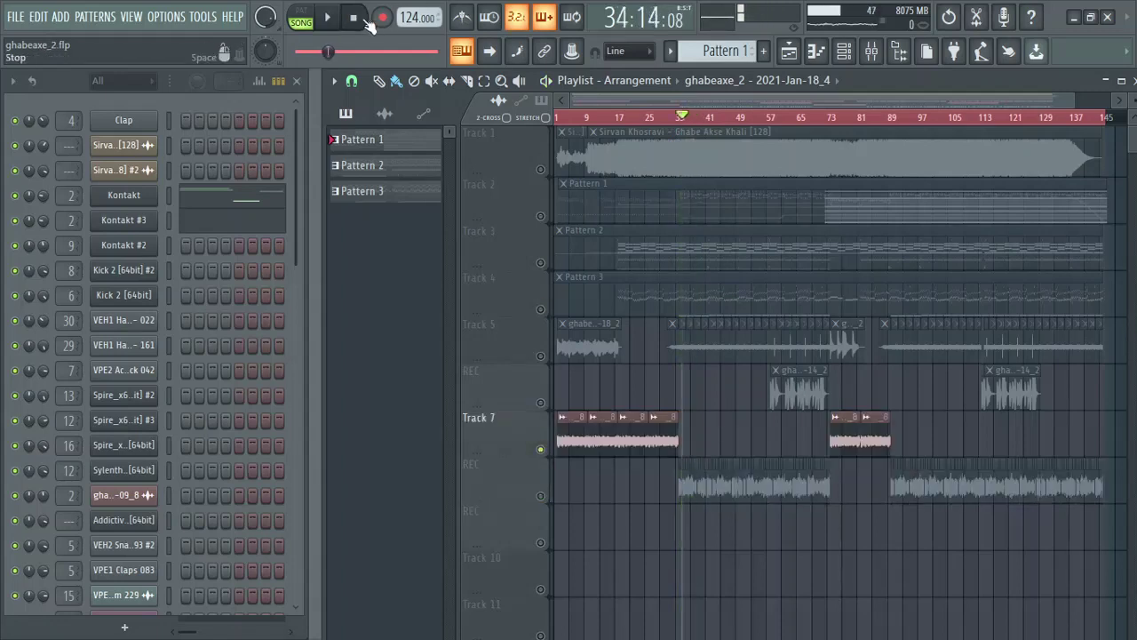
{"action": "left_click", "coordinate": [364, 19]}
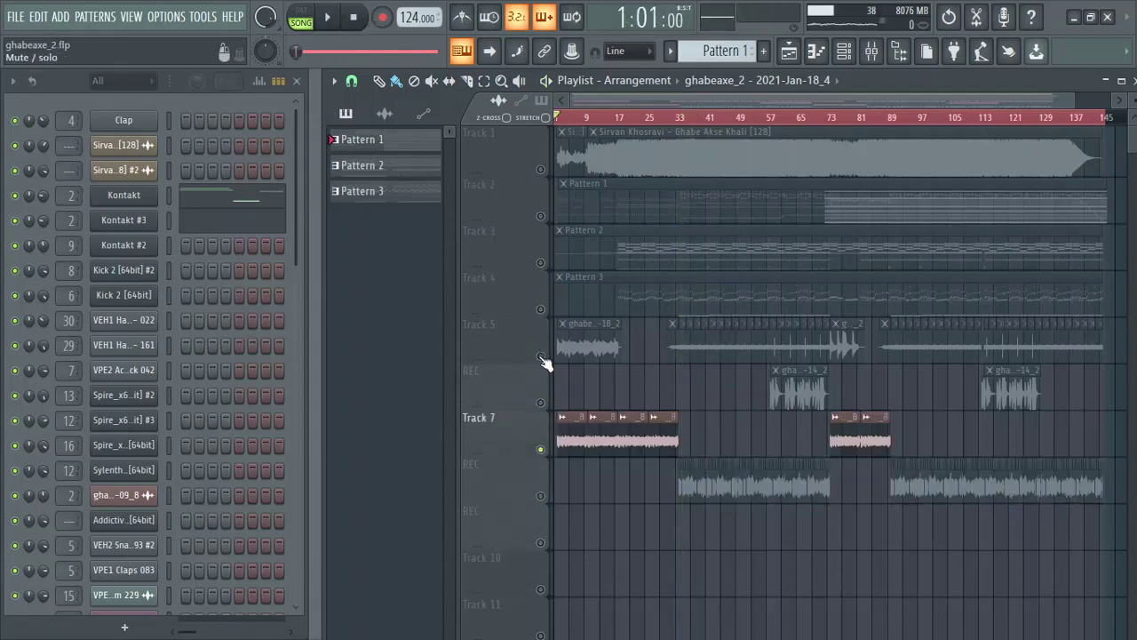
{"action": "left_click", "coordinate": [542, 359]}
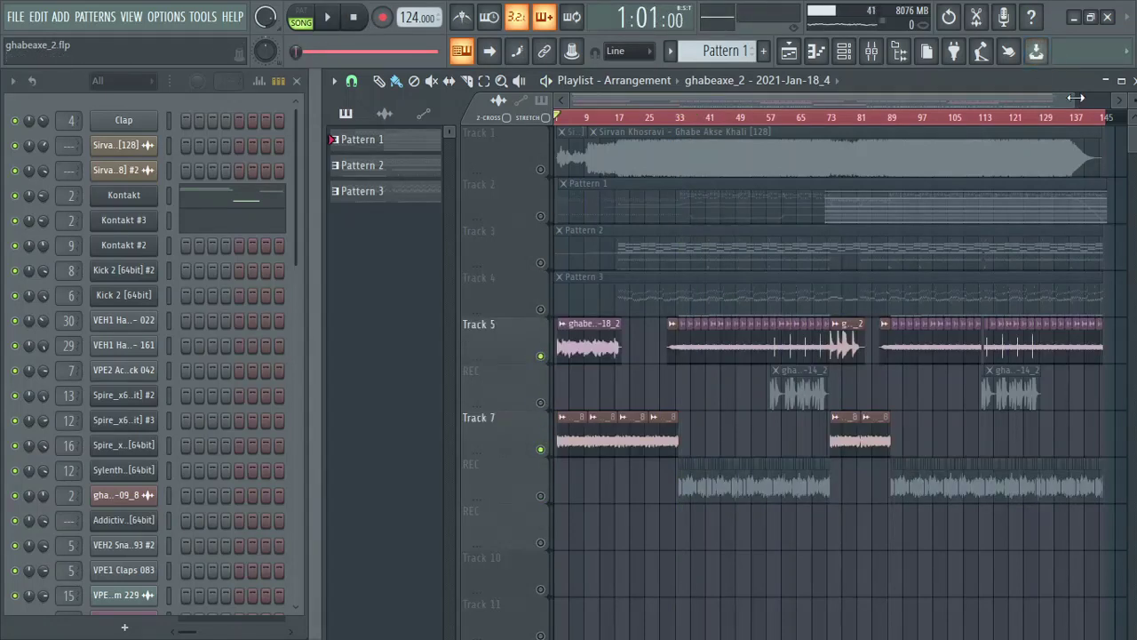
{"action": "mouse_move", "coordinate": [1075, 98]}
{"action": "left_mouse_down"}
{"action": "mouse_move", "coordinate": [666, 99]}
{"action": "mouse_move", "coordinate": [1057, 98]}
{"action": "left_mouse_up"}
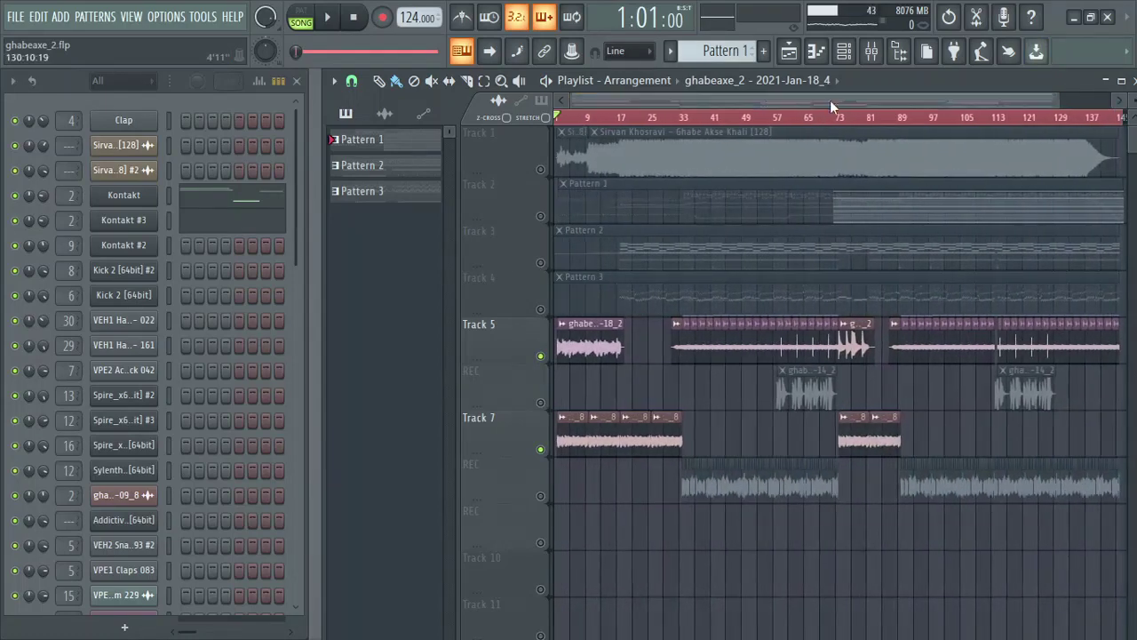
{"action": "left_click", "coordinate": [330, 22]}
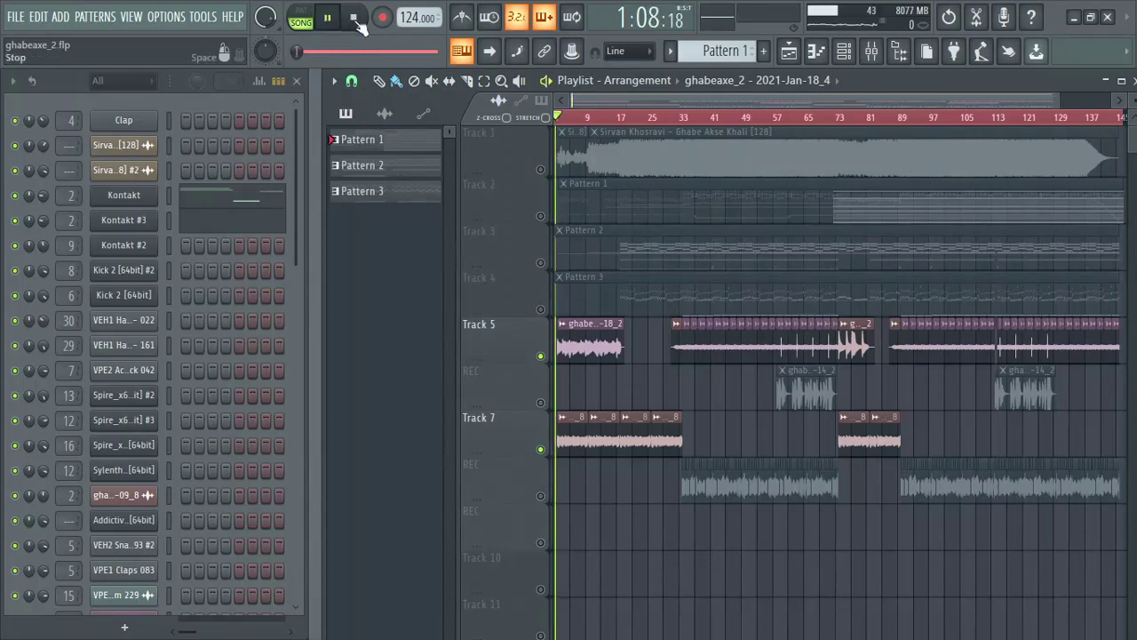
- Open the elc cl mixer insert's FabFilter Pro-Q 3, set its high cut frequency to 1822.9 Hz, and stop playback
{"action": "left_click", "coordinate": [871, 51]}
{"action": "left_click", "coordinate": [949, 182]}
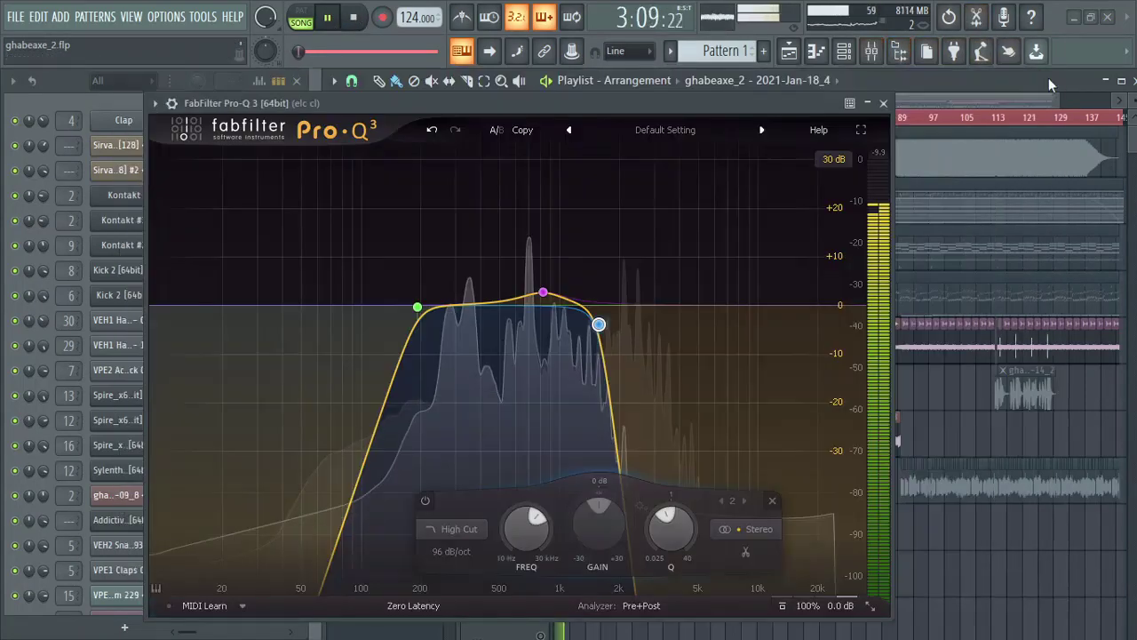
{"action": "mouse_move", "coordinate": [600, 325]}
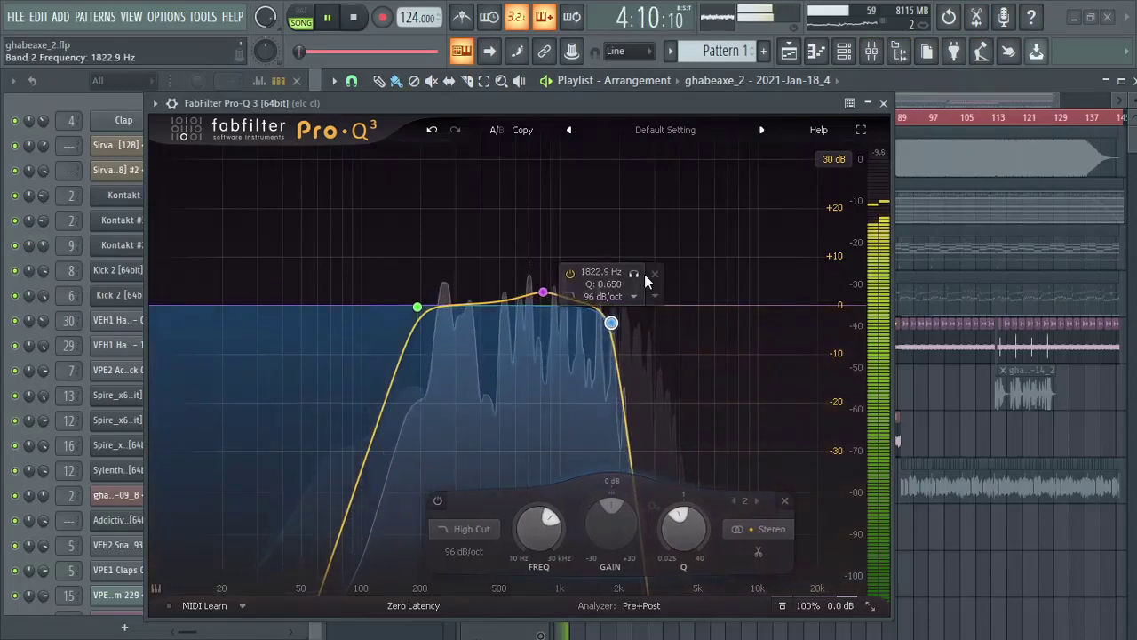
{"action": "key", "text": "Escape"}
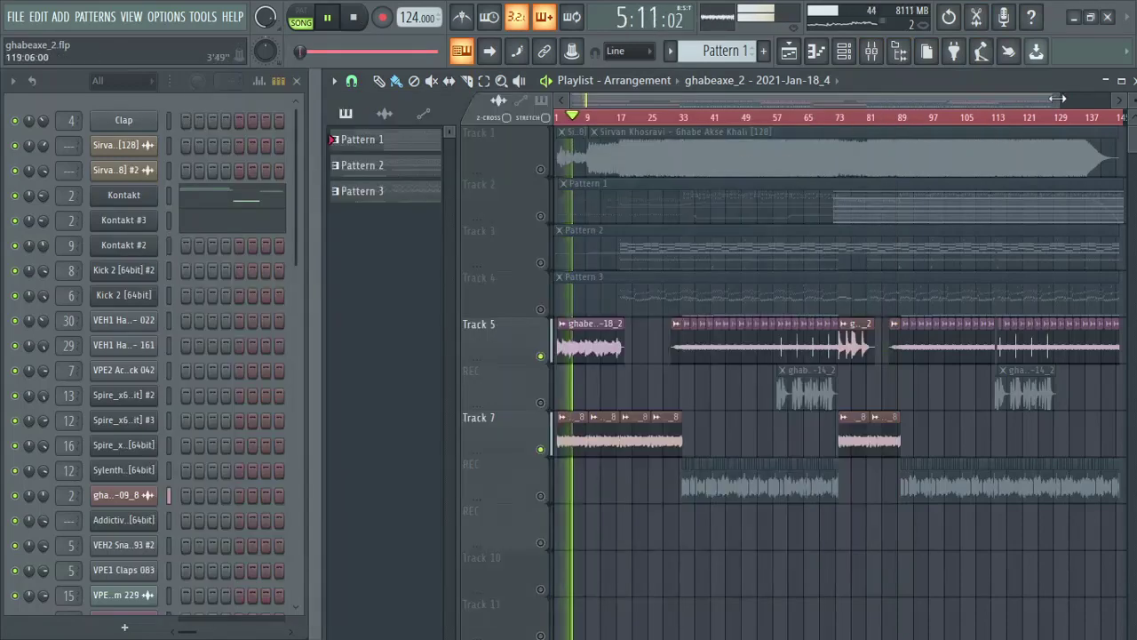
{"action": "left_click_drag", "start_coordinate": [995, 101], "coordinate": [826, 99]}
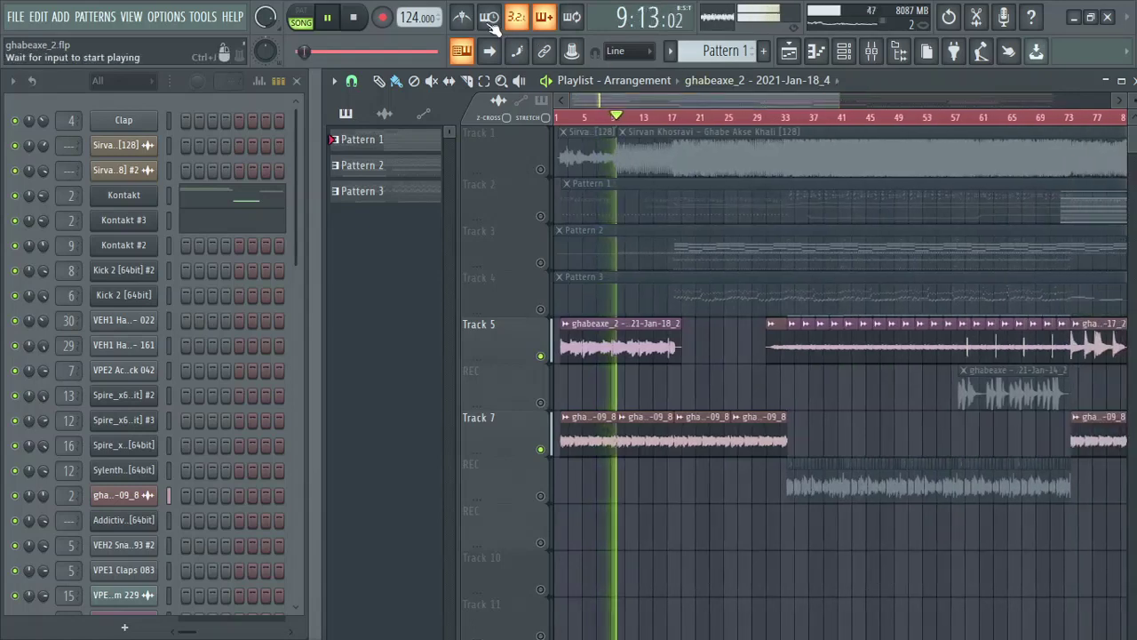
{"action": "left_click", "coordinate": [353, 19]}
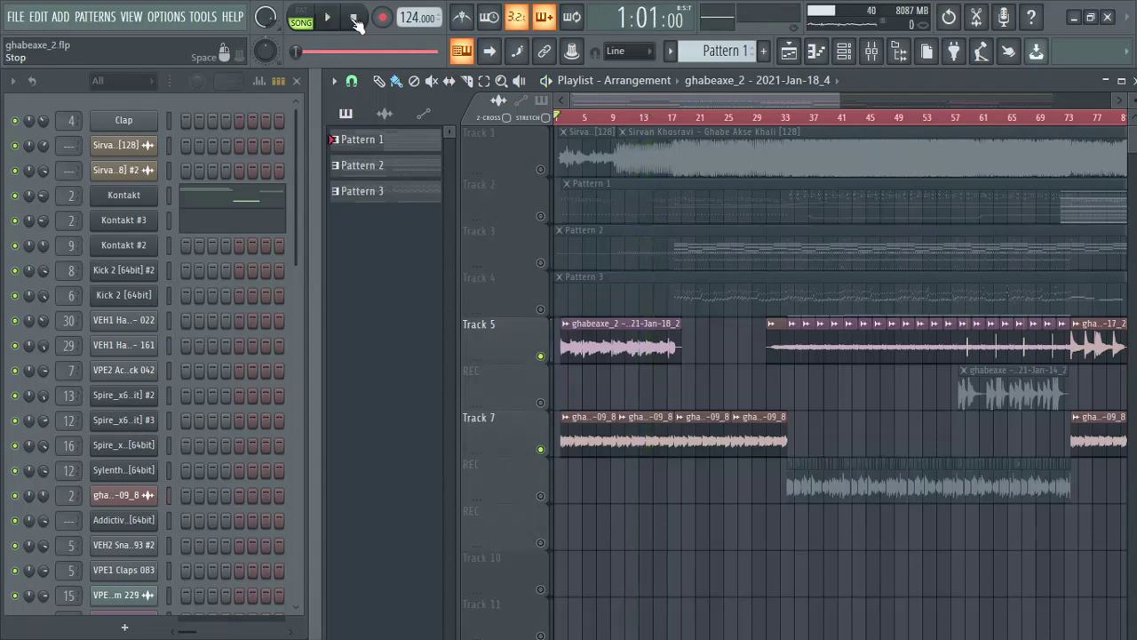
- Open the first Kontakt channel's Electric Sunburst Deluxe instrument and show its melody and pattern settings
{"action": "left_click", "coordinate": [141, 200]}
{"action": "left_click_drag", "start_coordinate": [544, 18], "coordinate": [578, 31]}
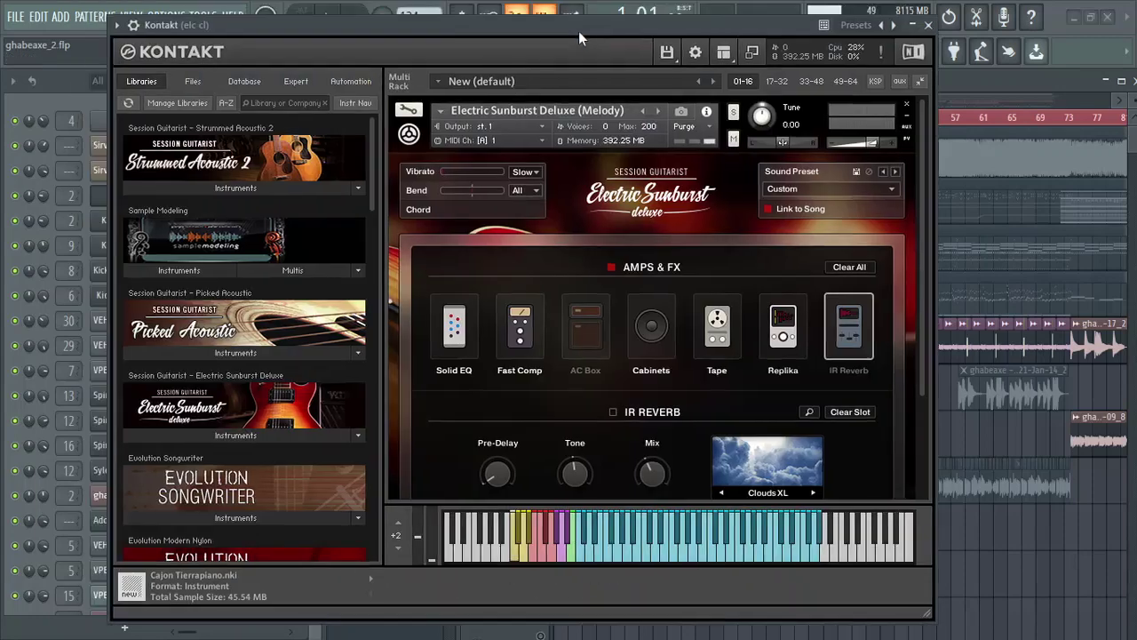
{"action": "scroll", "coordinate": [684, 212], "scroll_direction": "down", "scroll_amount": 3}
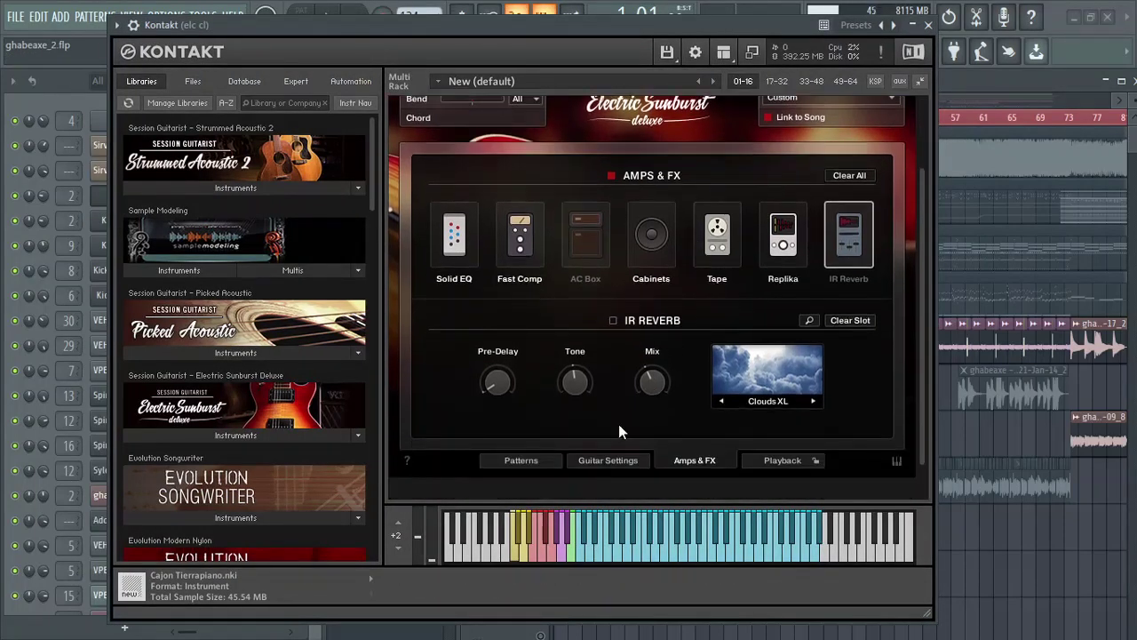
{"action": "left_click", "coordinate": [519, 460]}
{"action": "scroll", "coordinate": [513, 254], "scroll_direction": "up", "scroll_amount": 3}
{"action": "scroll", "coordinate": [658, 213], "scroll_direction": "up", "scroll_amount": 1}
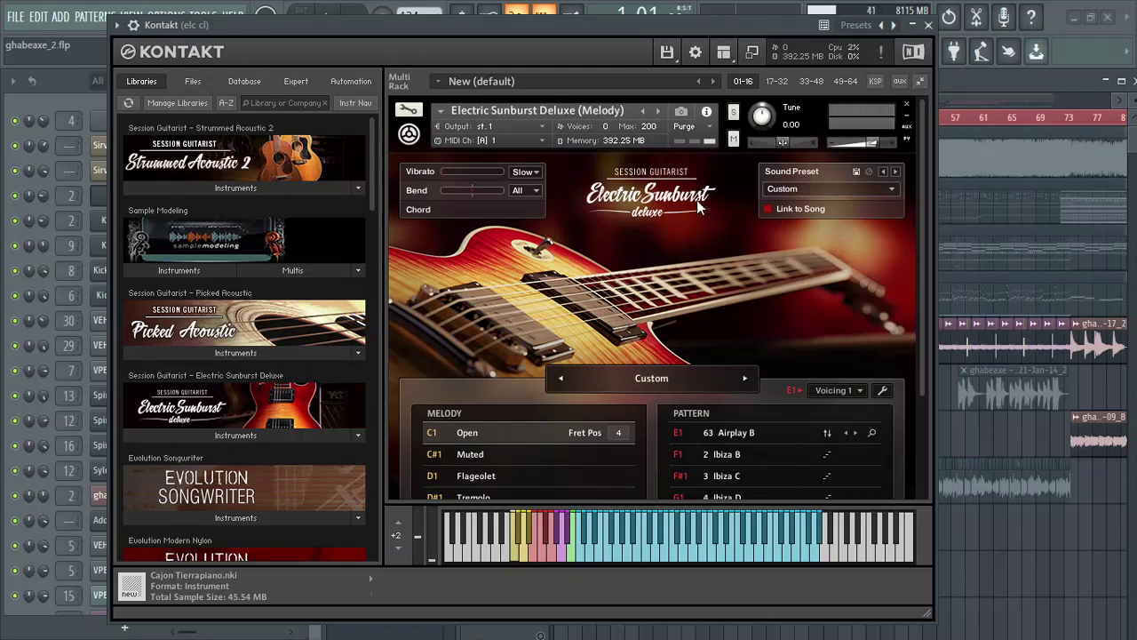
- Look through the guitar's factory sound presets without changing the Custom preset, then show the Amps & FX settings
{"action": "left_click", "coordinate": [888, 188]}
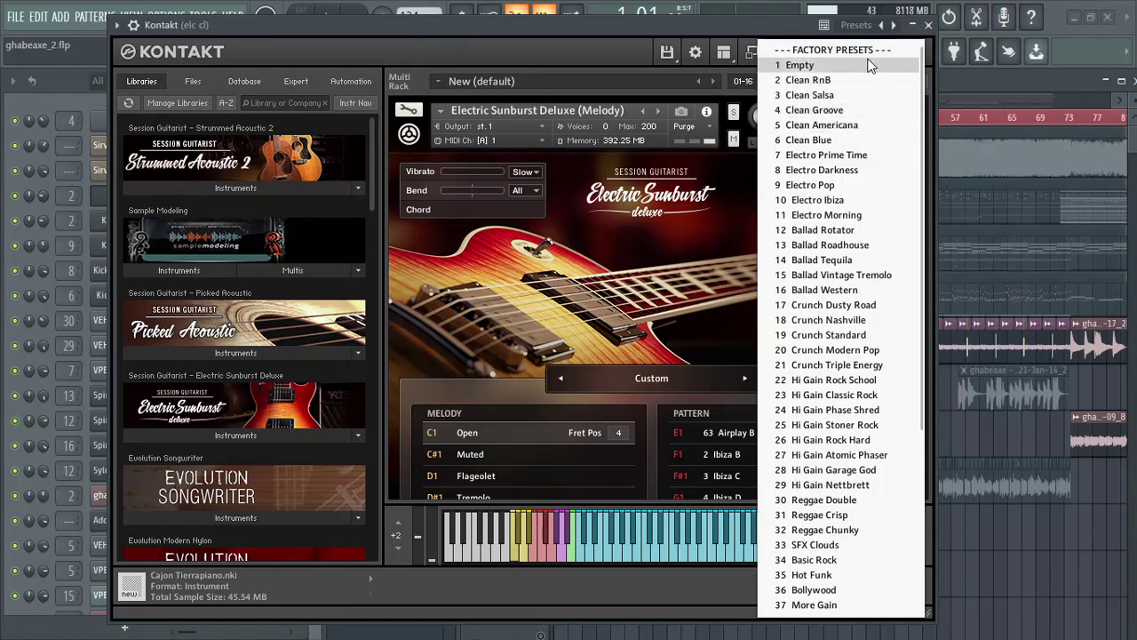
{"action": "left_click", "coordinate": [684, 237]}
{"action": "scroll", "coordinate": [697, 198], "scroll_direction": "down", "scroll_amount": 3}
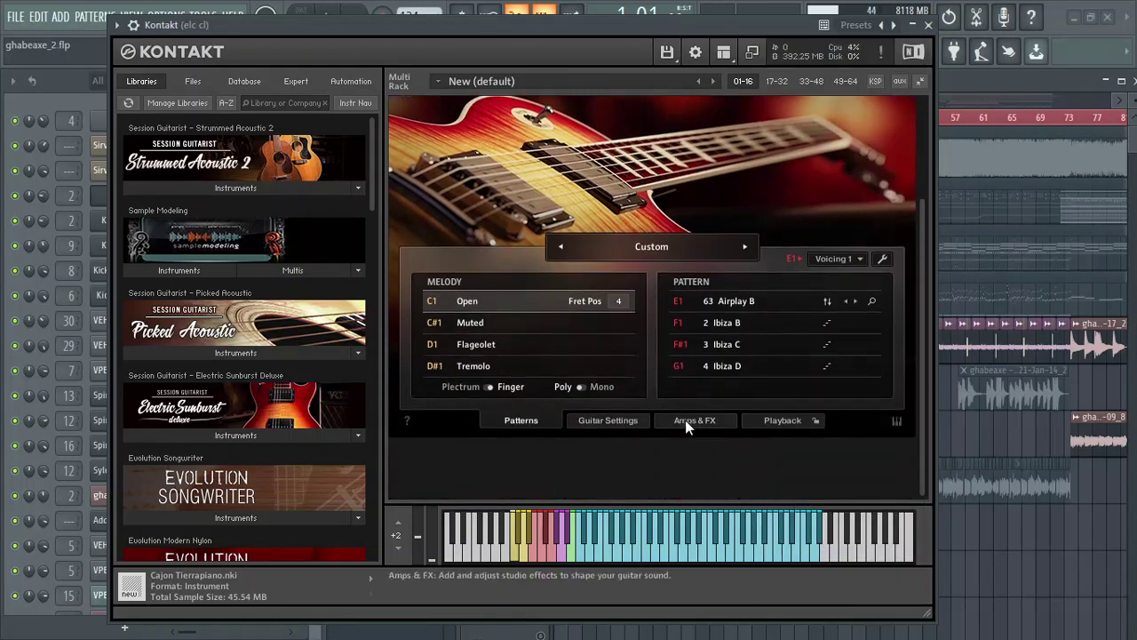
{"action": "left_click", "coordinate": [685, 419]}
{"action": "scroll", "coordinate": [501, 302], "scroll_direction": "up", "scroll_amount": 2}
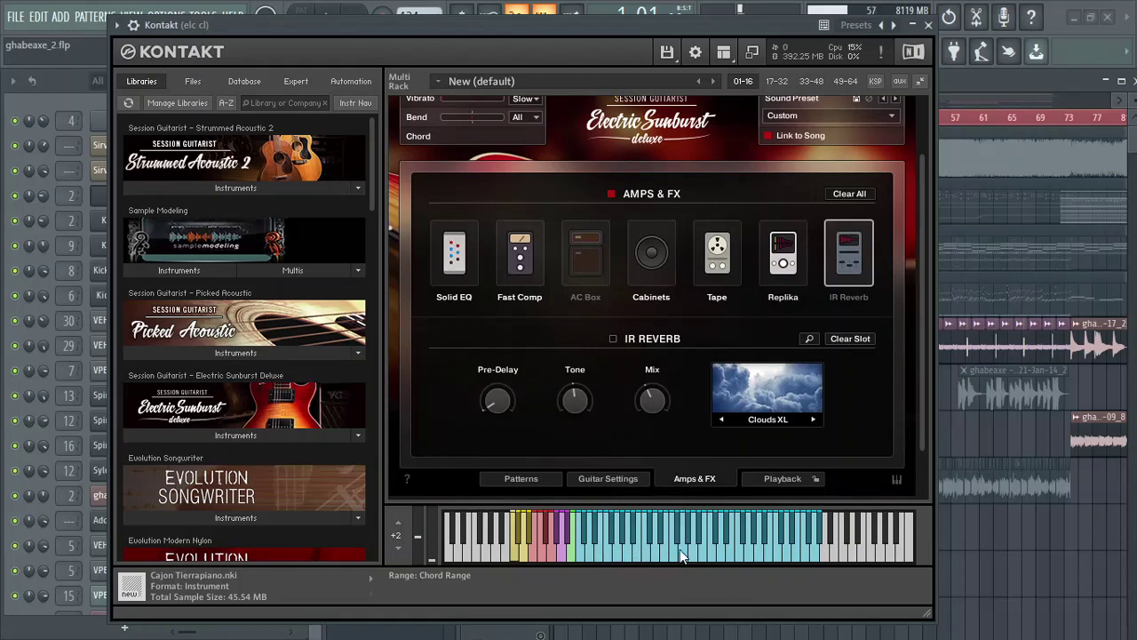
- Inspect the guitar's Replika delay settings and its IR Reverb settings
{"action": "left_click", "coordinate": [782, 253]}
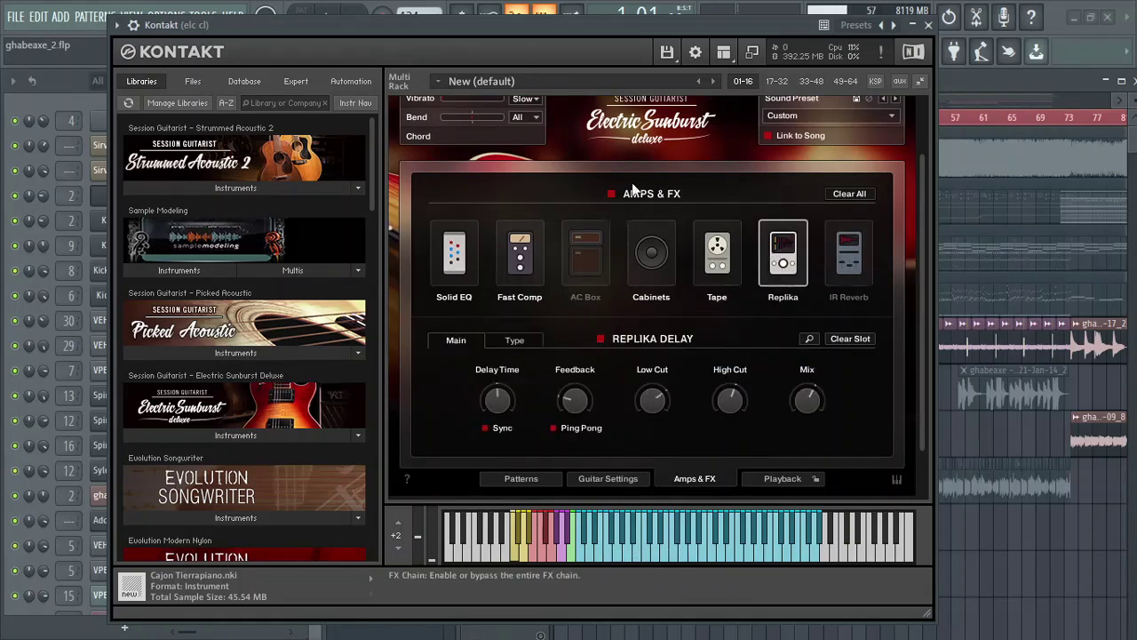
{"action": "mouse_move", "coordinate": [491, 418]}
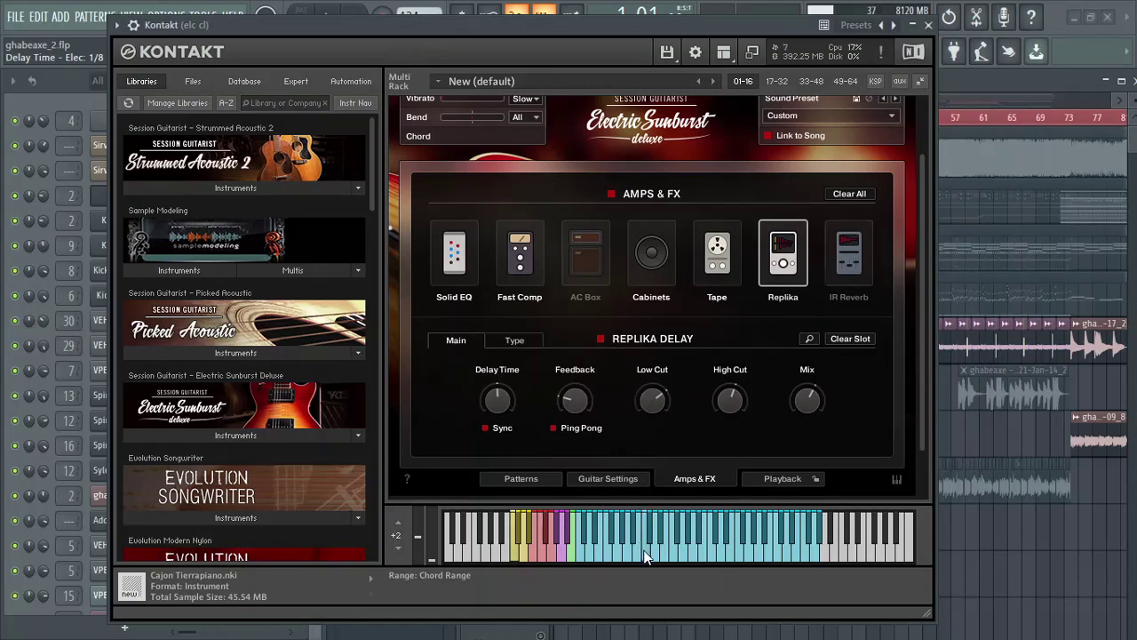
{"action": "left_click", "coordinate": [835, 280]}
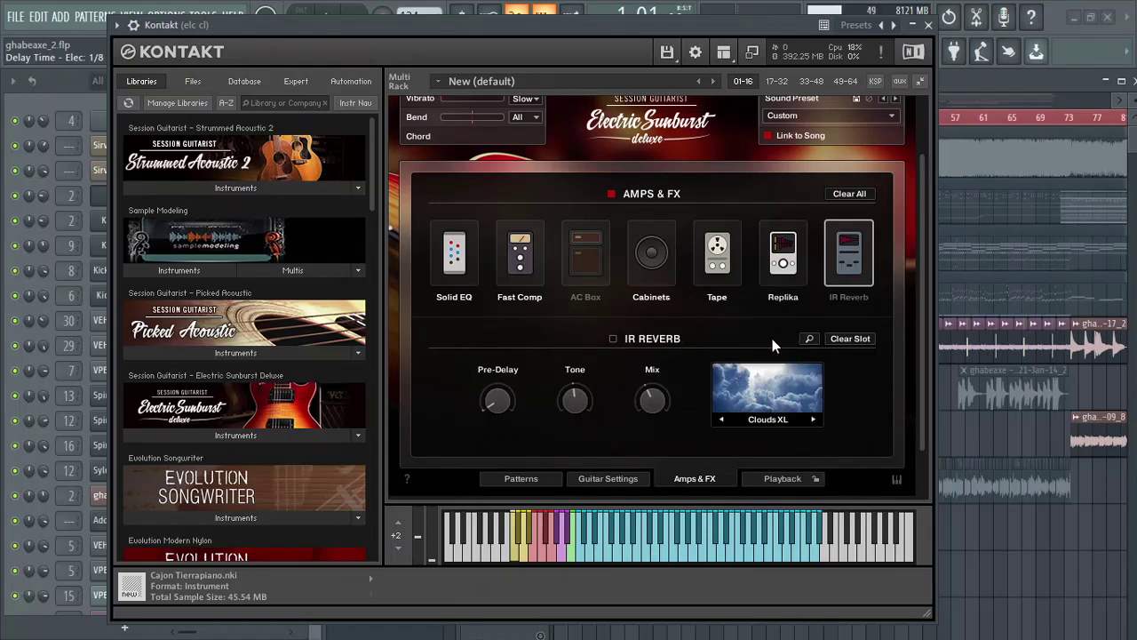
- Look through the guitar's IR Reverb types without changing Clouds XL, and check its Mix setting and on/off state
{"action": "left_click", "coordinate": [778, 424]}
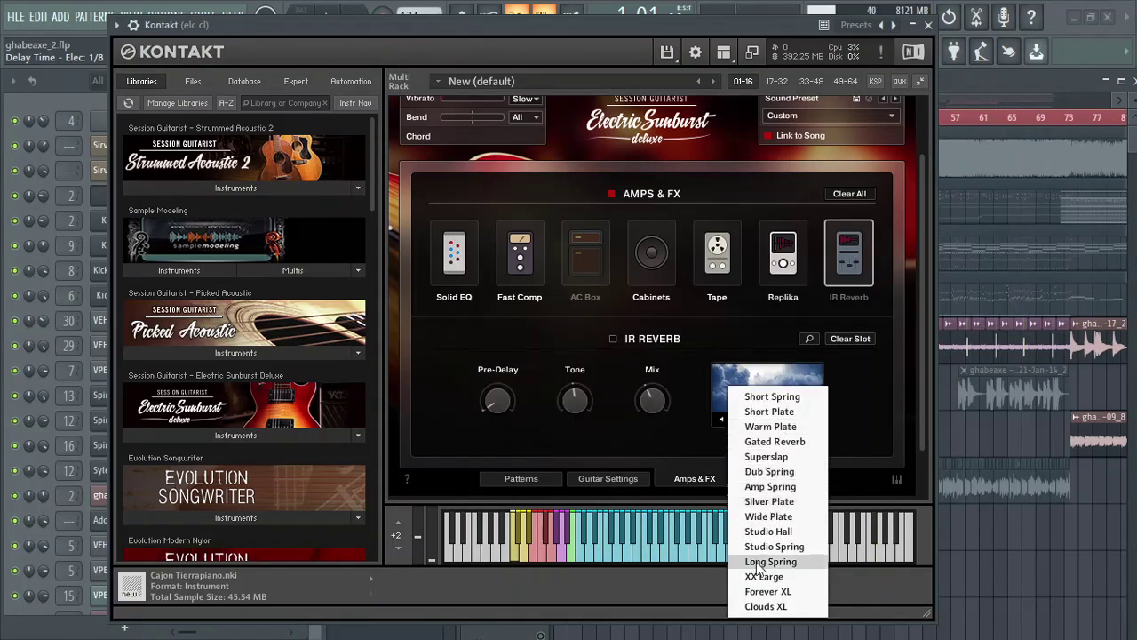
{"action": "left_click", "coordinate": [633, 458]}
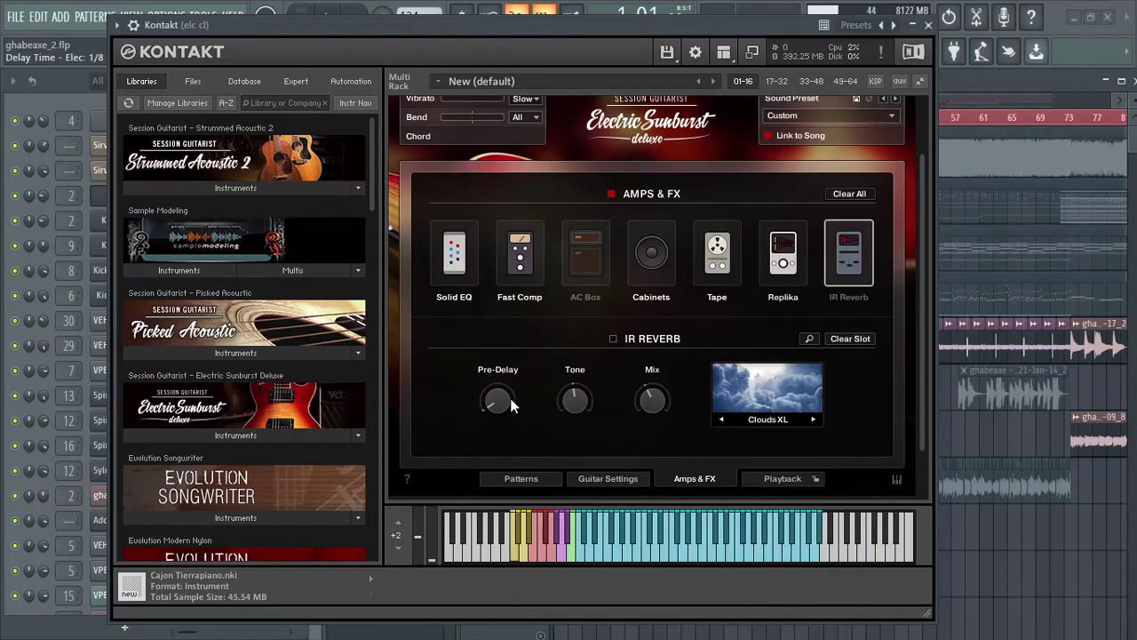
{"action": "left_click", "coordinate": [655, 404]}
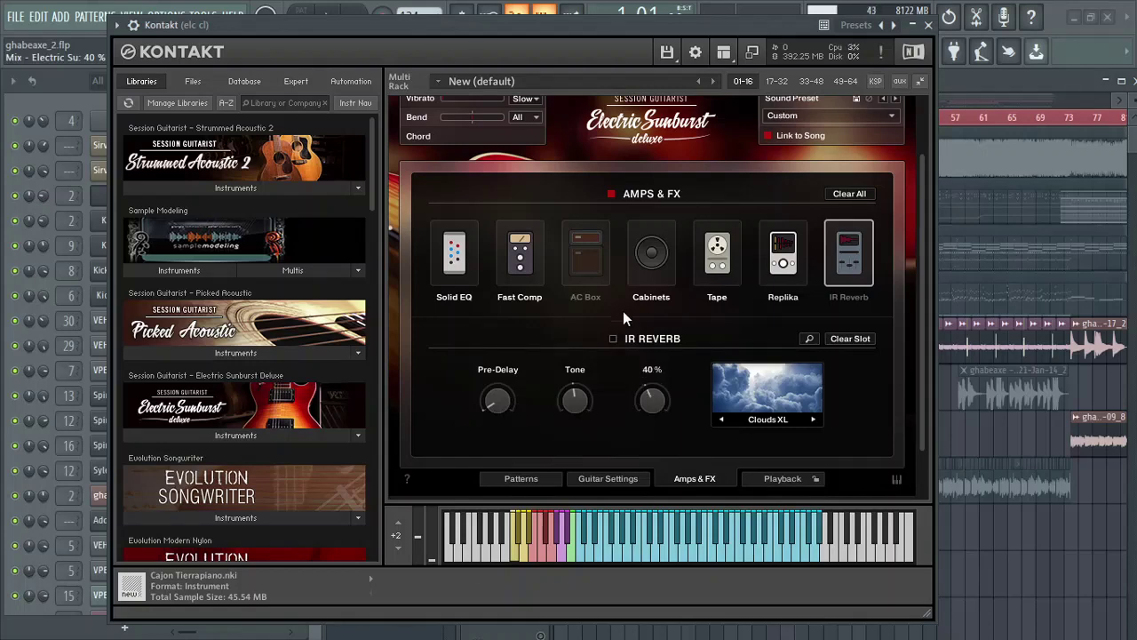
{"action": "left_click", "coordinate": [615, 340]}
{"action": "left_click", "coordinate": [613, 340]}
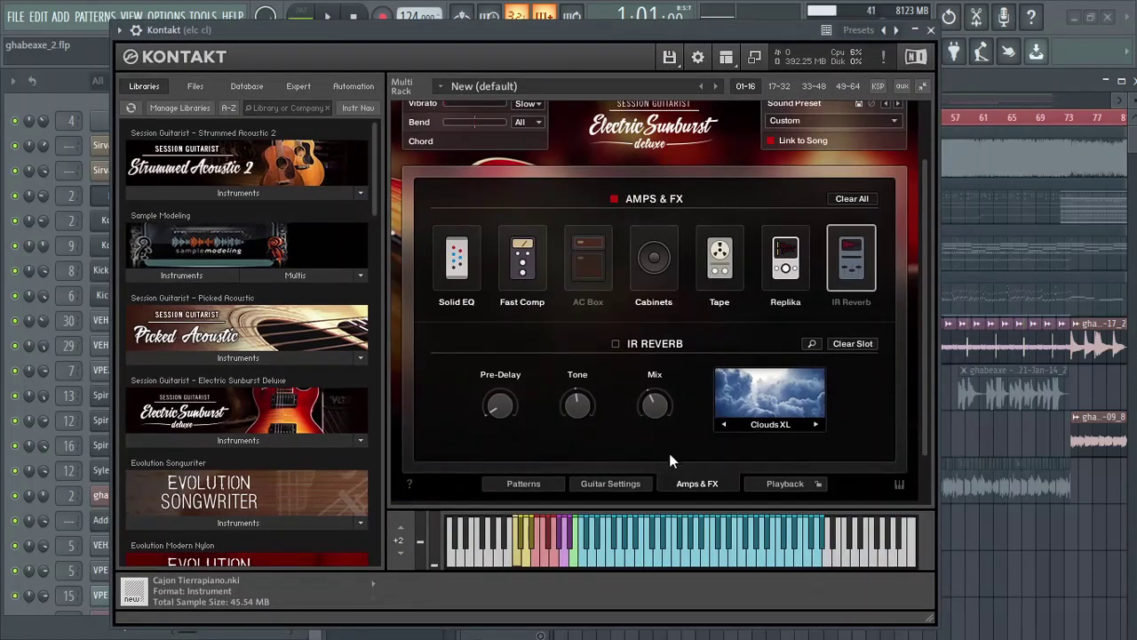
- Solo Track 7 in the playlist, listen to its opening bars, and stop playback
{"action": "left_click_drag", "start_coordinate": [632, 33], "coordinate": [173, 52]}
{"action": "right_click", "coordinate": [540, 448]}
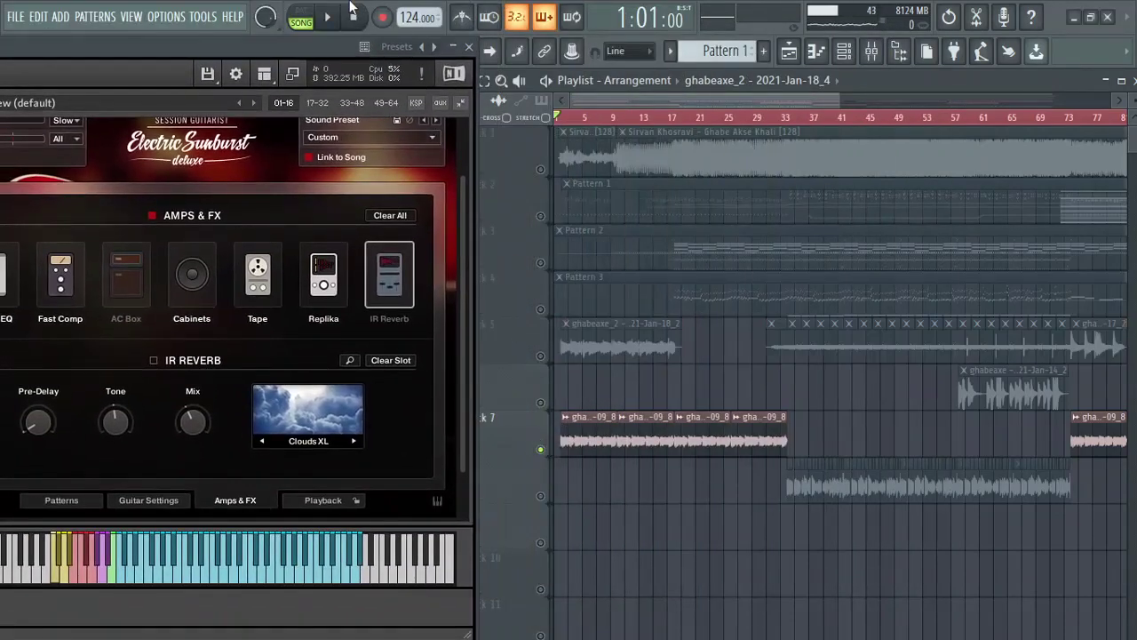
{"action": "left_click", "coordinate": [327, 17]}
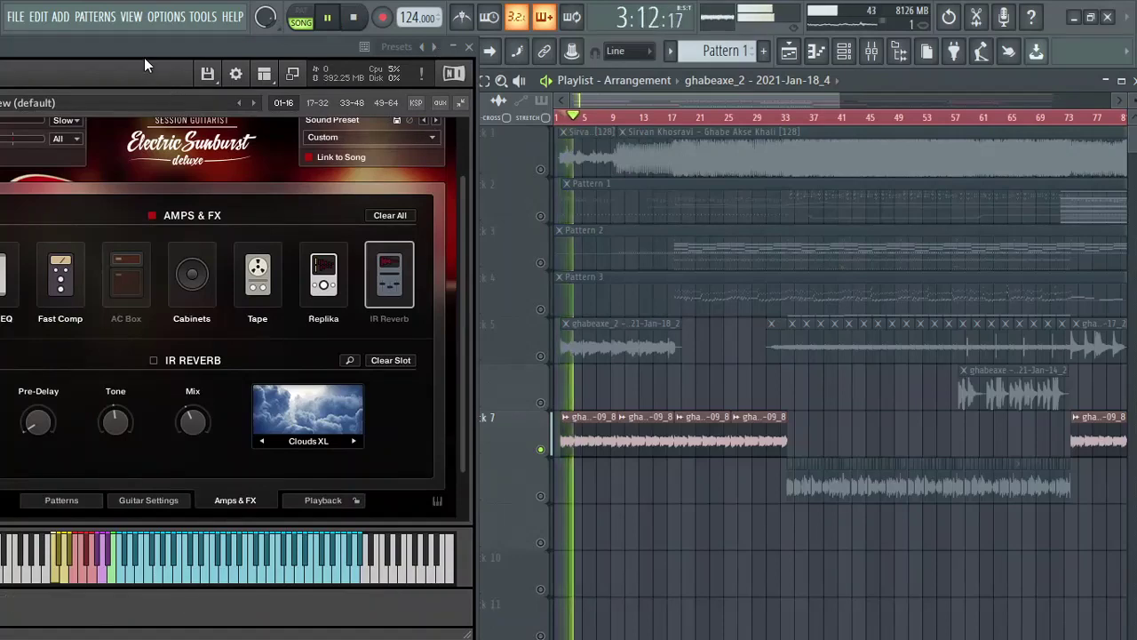
{"action": "left_click_drag", "start_coordinate": [147, 54], "coordinate": [562, 67]}
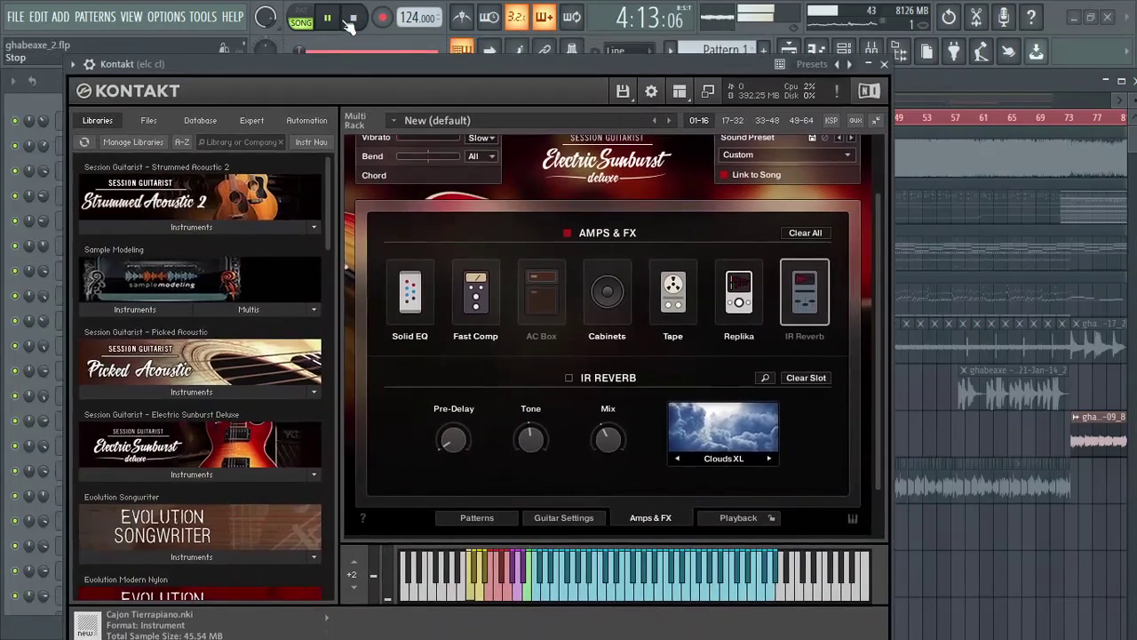
{"action": "key", "text": "space"}
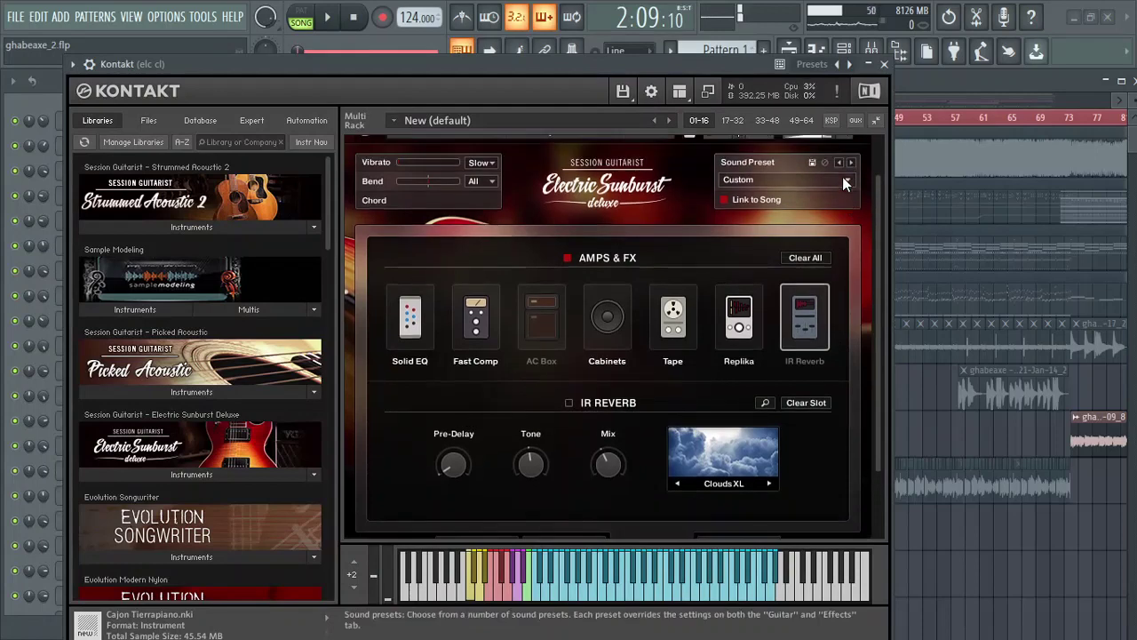
- Review the guitar's Amps & FX settings and show its melody and pattern settings again
{"action": "scroll", "coordinate": [842, 177], "scroll_direction": "up", "scroll_amount": 3}
{"action": "scroll", "coordinate": [646, 226], "scroll_direction": "down", "scroll_amount": 2}
{"action": "scroll", "coordinate": [646, 225], "scroll_direction": "down", "scroll_amount": 2}
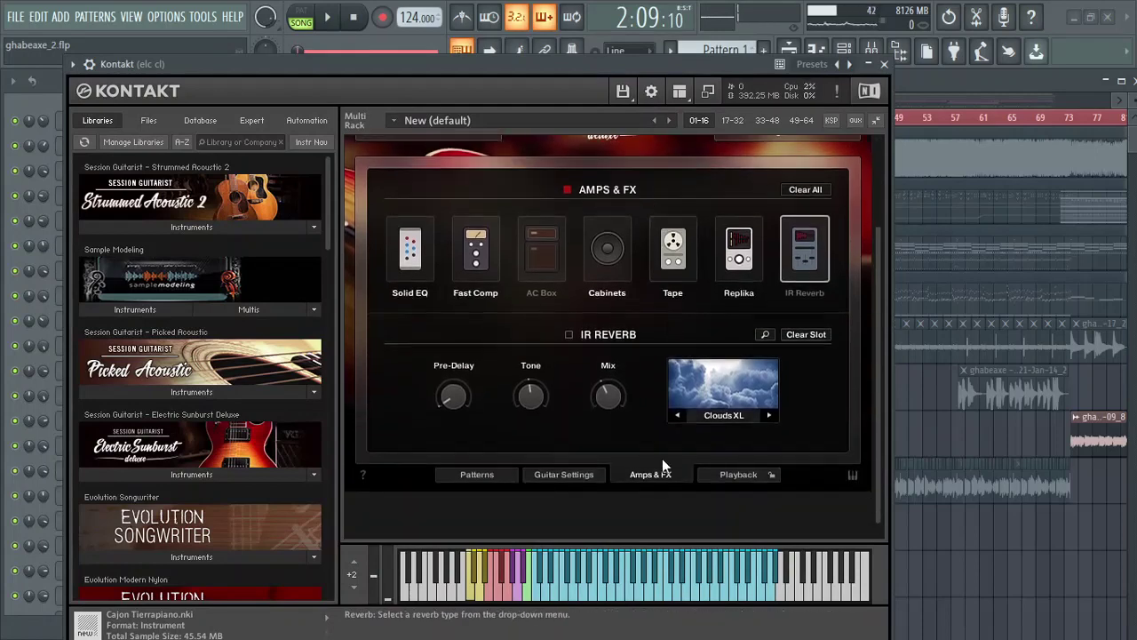
{"action": "left_click", "coordinate": [472, 478]}
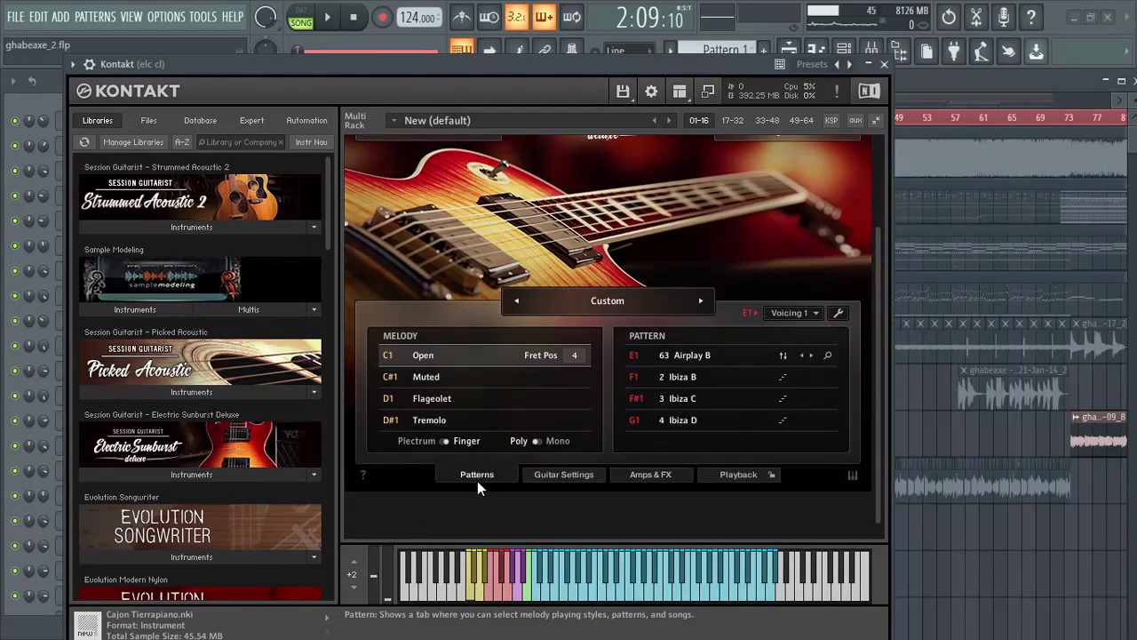
{"action": "scroll", "coordinate": [632, 260], "scroll_direction": "up", "scroll_amount": 3}
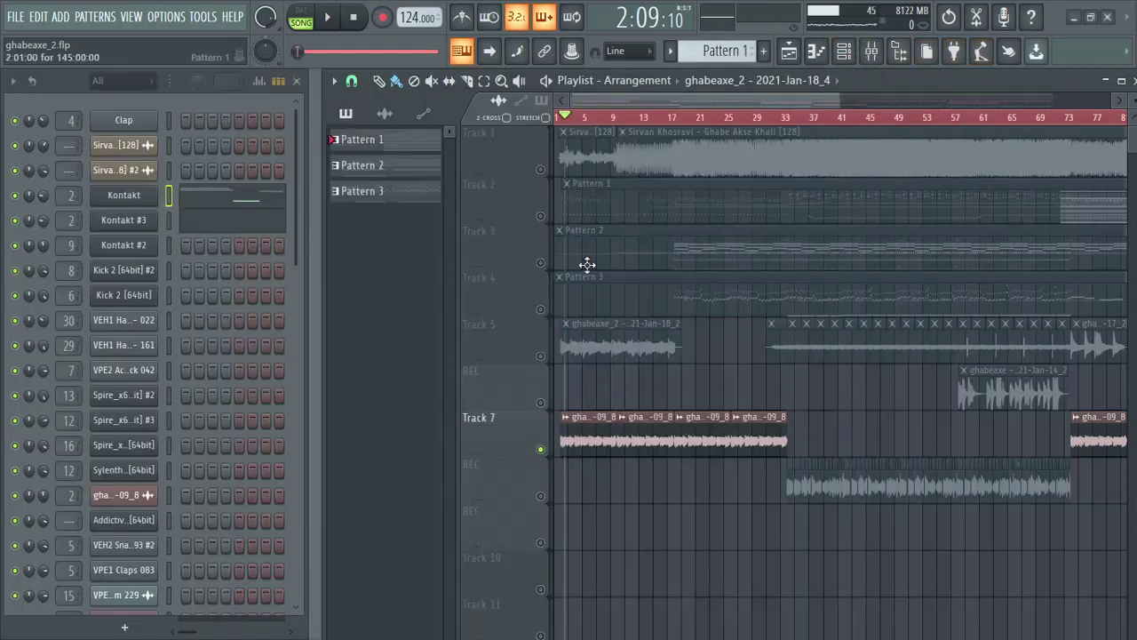
- Close Kontakt, play the soloed Track 7 from near the song start, and pause playback
{"action": "left_click", "coordinate": [884, 64]}
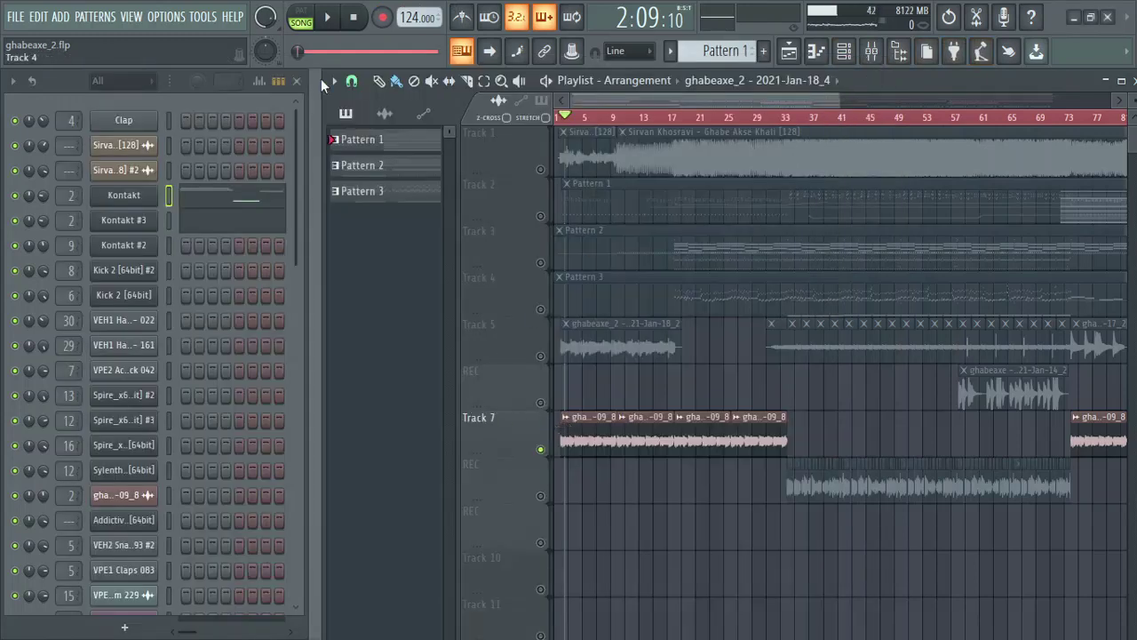
{"action": "left_click", "coordinate": [327, 17]}
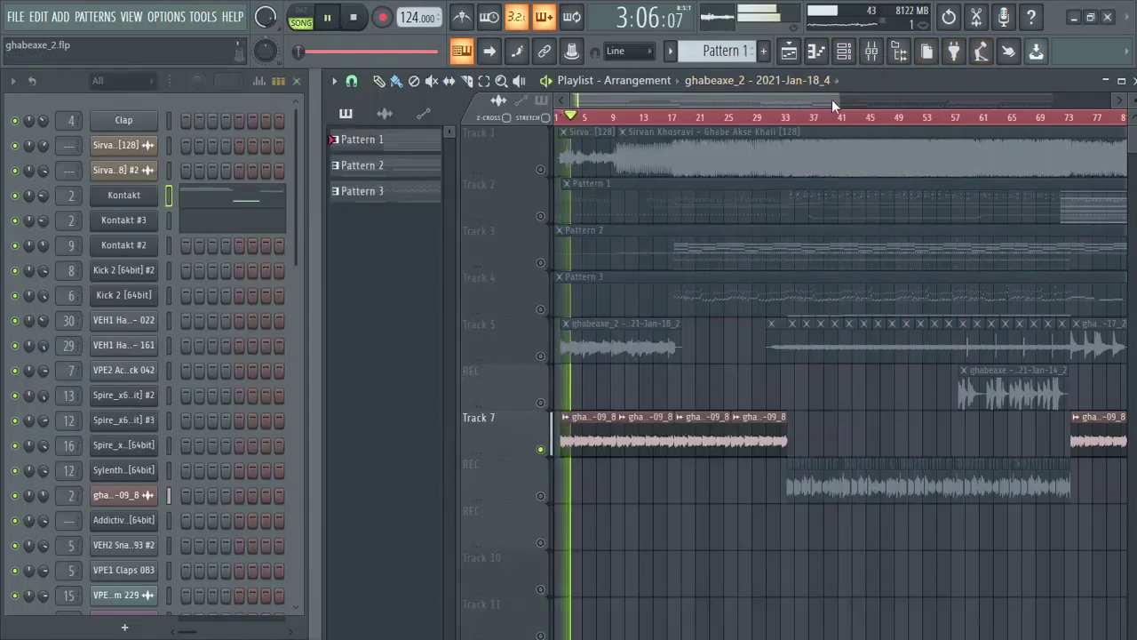
{"action": "scroll", "coordinate": [833, 99], "scroll_direction": "up", "scroll_amount": 2}
{"action": "left_click", "coordinate": [326, 17]}
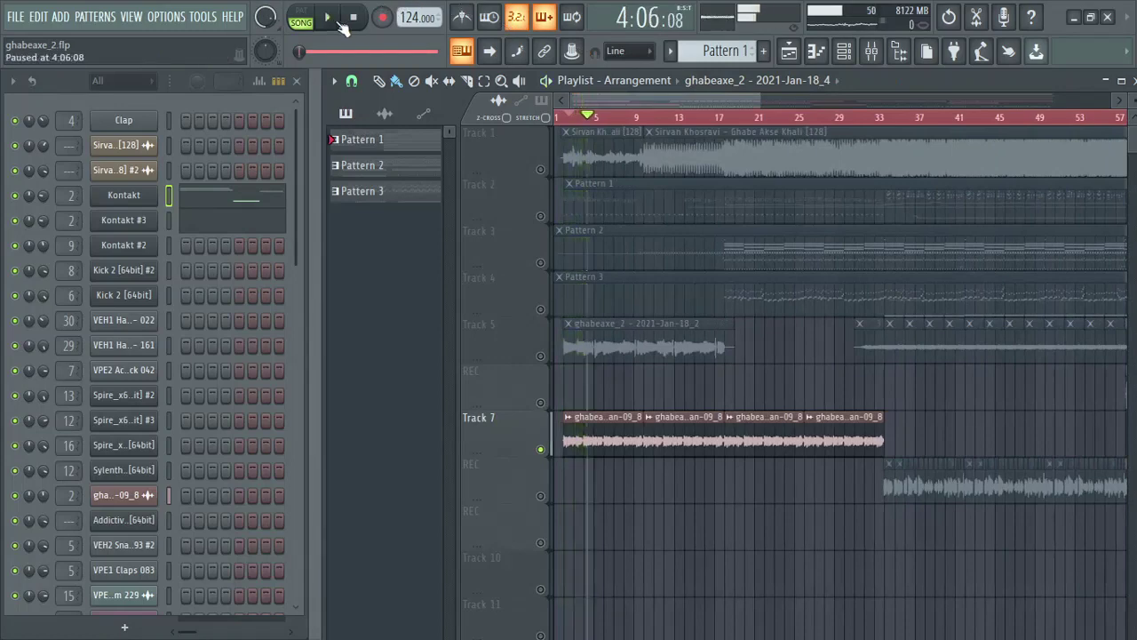
- Solo Track 2, unmute Track 3, check the first Kontakt channel's guitar, and audition both pattern tracks
{"action": "left_click", "coordinate": [540, 216], "text": "ctrl"}
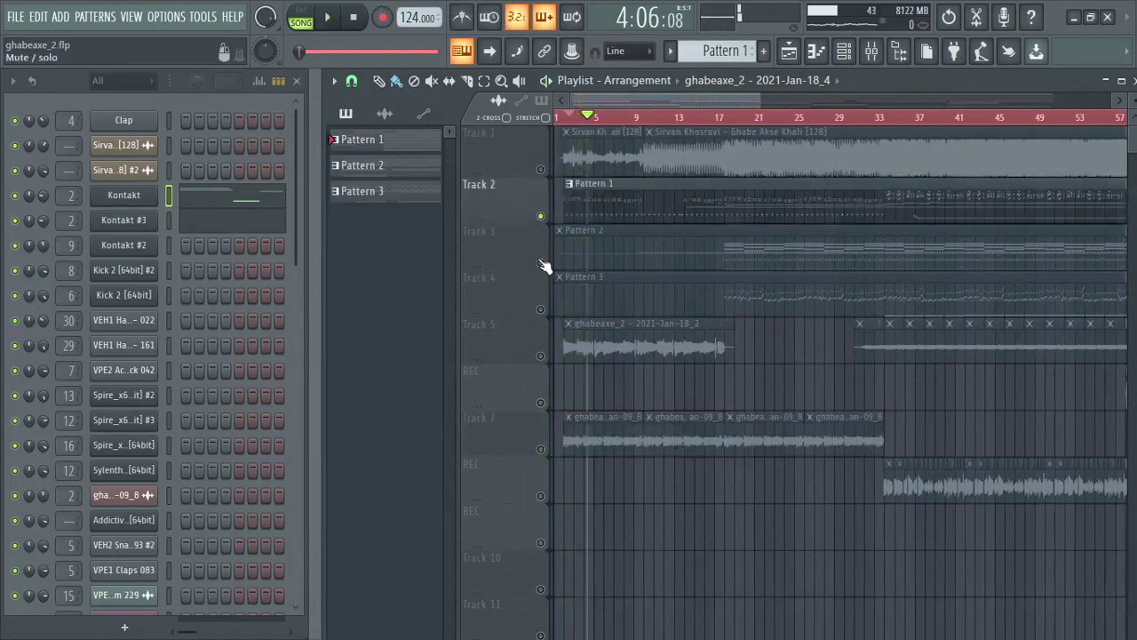
{"action": "left_click", "coordinate": [540, 262]}
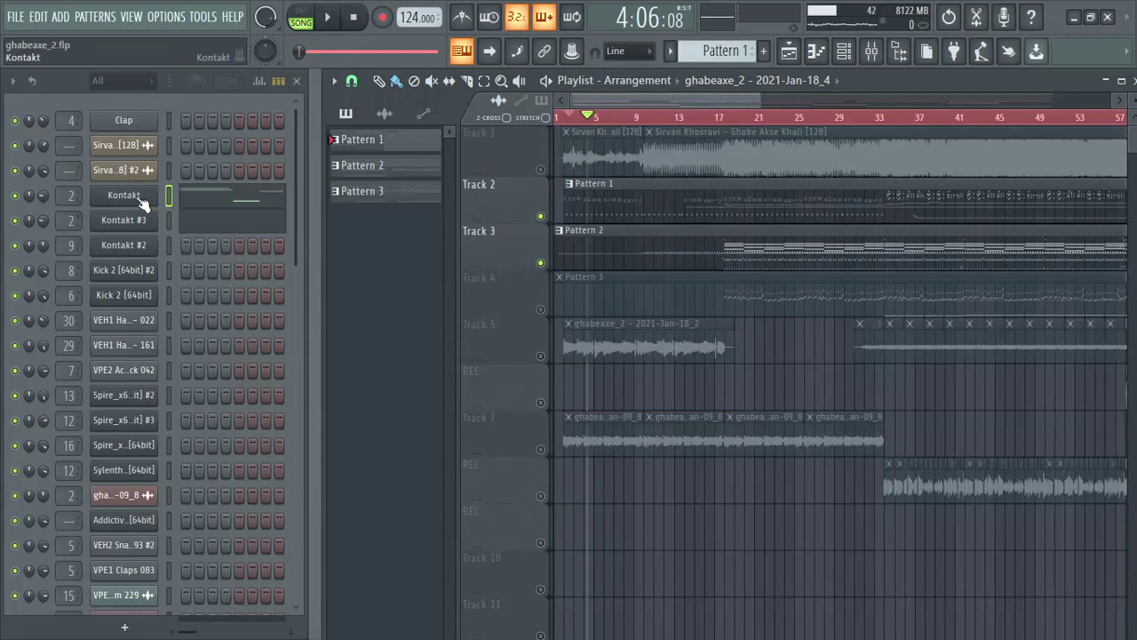
{"action": "left_click", "coordinate": [139, 201]}
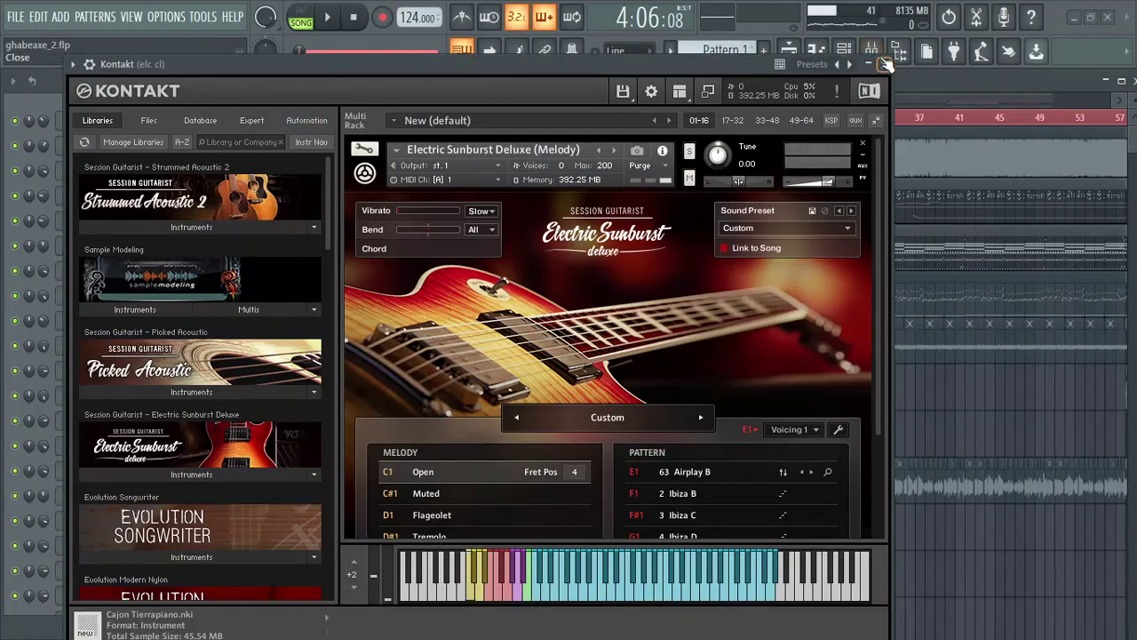
{"action": "left_click", "coordinate": [886, 64]}
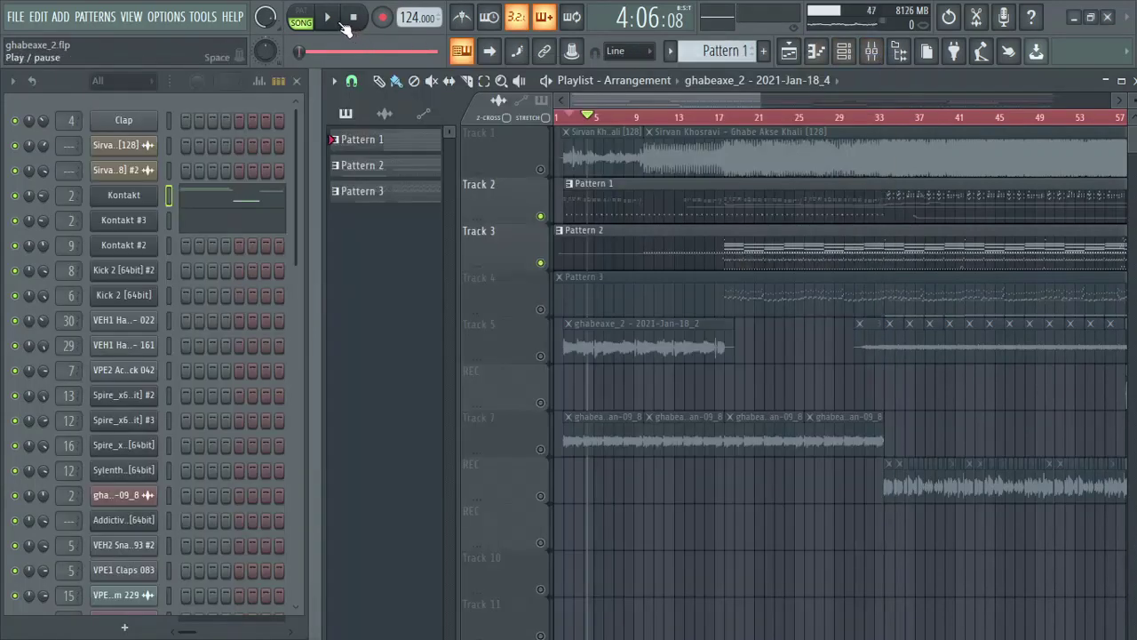
{"action": "left_click", "coordinate": [343, 27]}
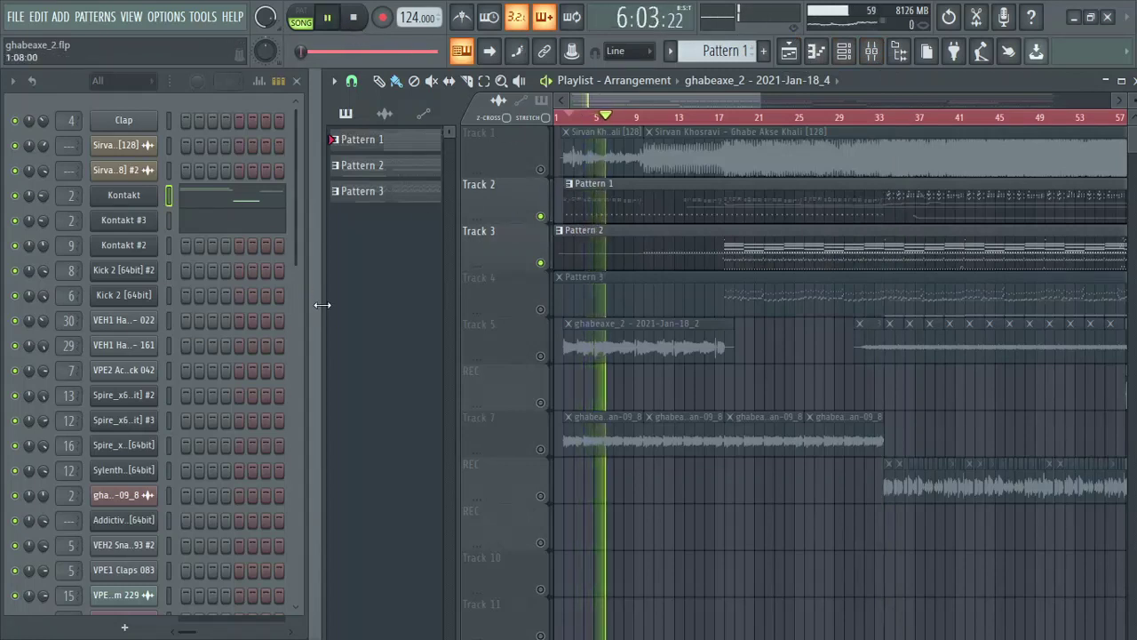
{"action": "left_click", "coordinate": [356, 19]}
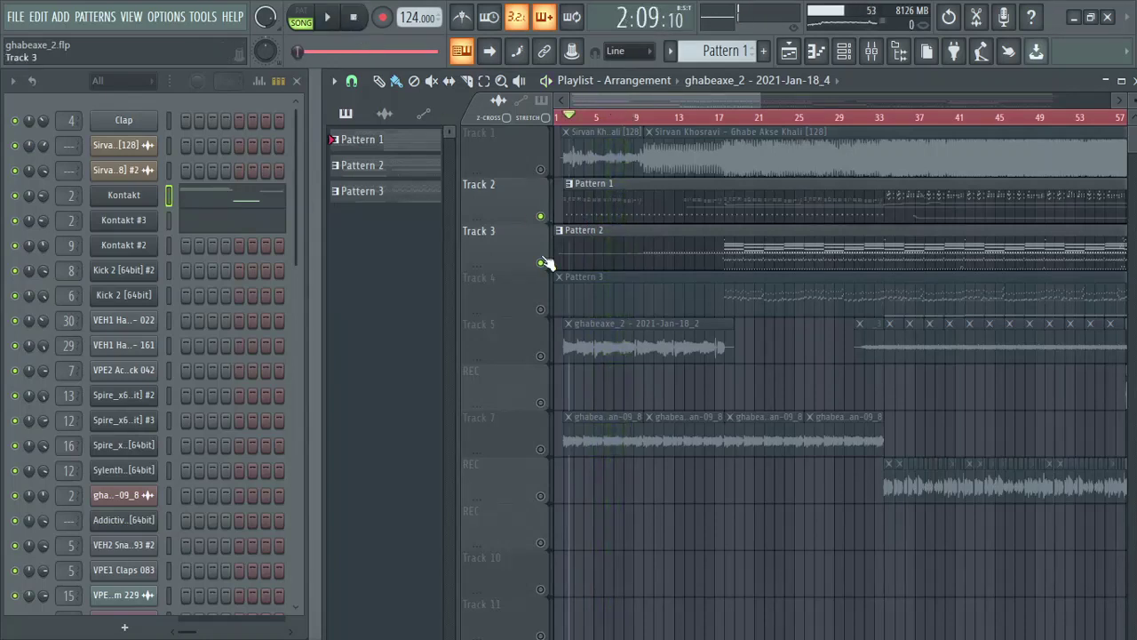
- Unmute Track 7 and audition it together with Tracks 2 and 3
{"action": "left_click", "coordinate": [540, 448]}
{"action": "left_click", "coordinate": [328, 19]}
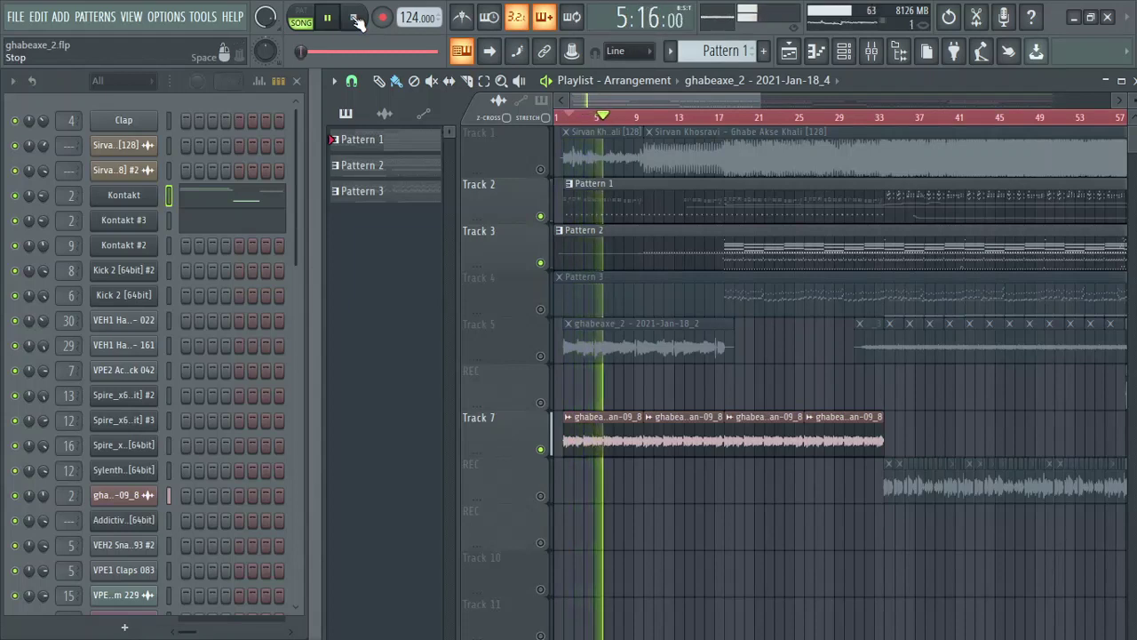
{"action": "left_click", "coordinate": [356, 19]}
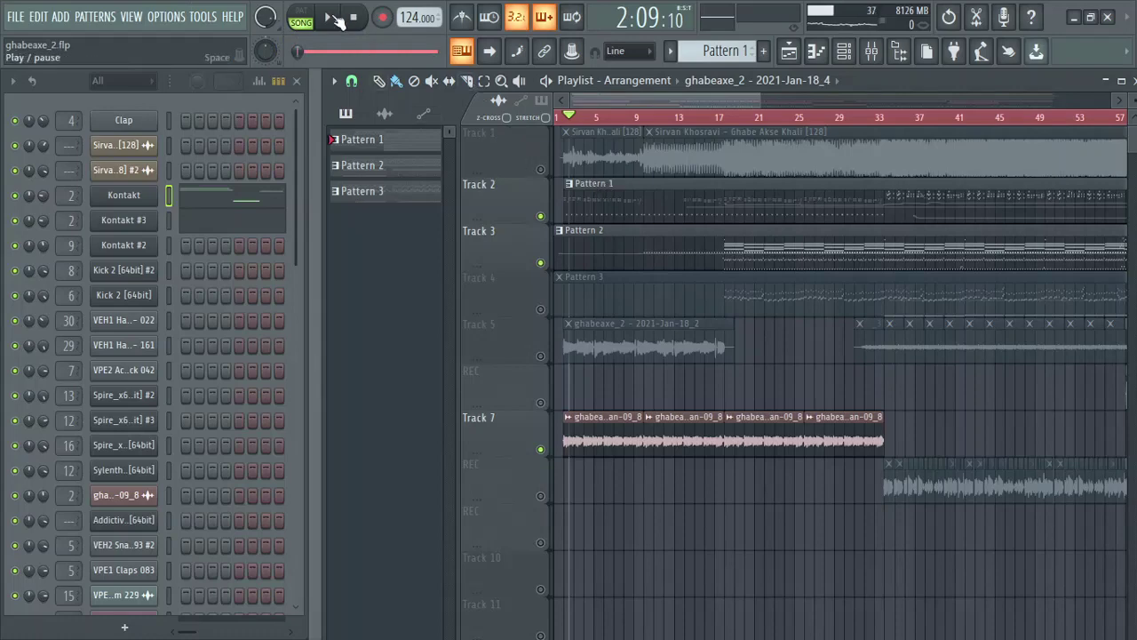
- Bypass the elc cl mixer insert's effect slots and audition the active tracks from the first bar
{"action": "scroll", "coordinate": [591, 110], "scroll_direction": "up", "scroll_amount": 5}
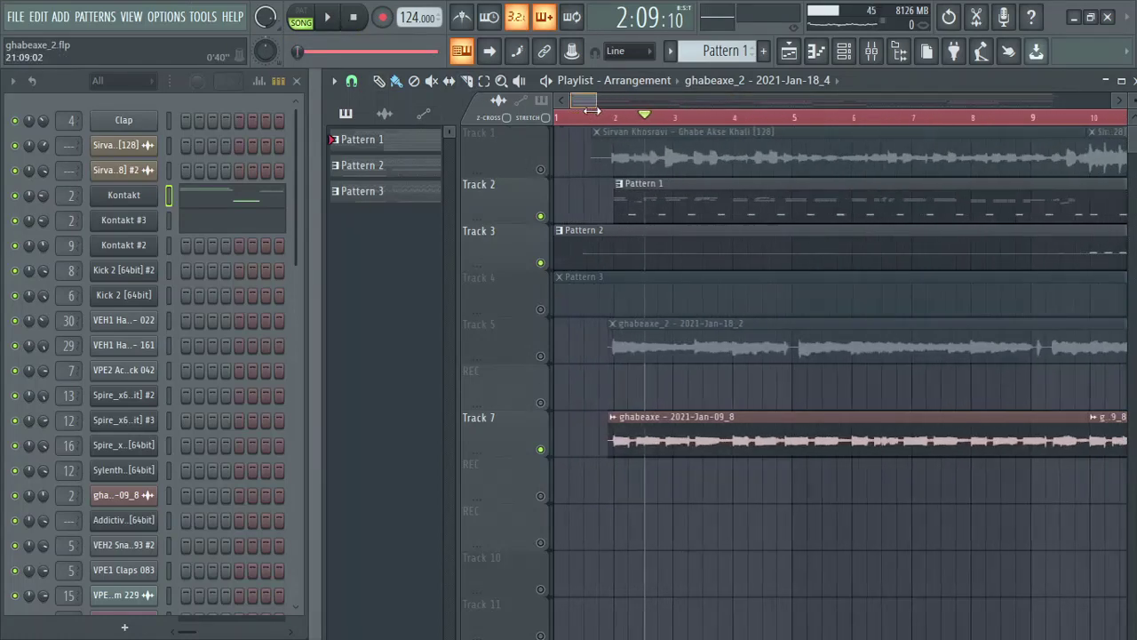
{"action": "left_click_drag", "start_coordinate": [591, 110], "coordinate": [751, 119]}
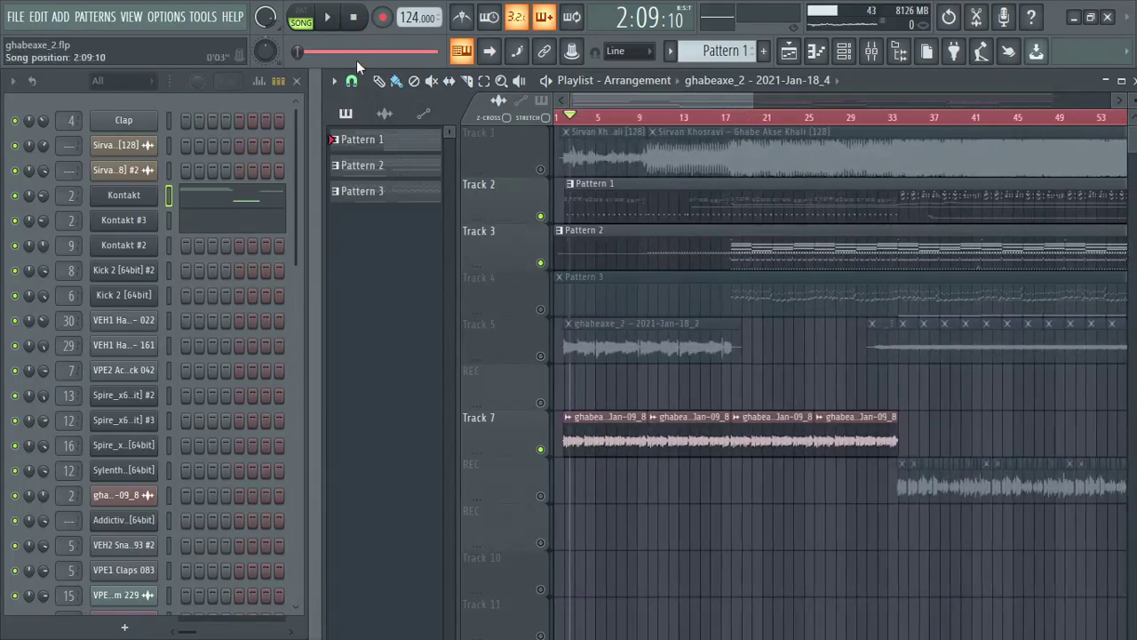
{"action": "left_click", "coordinate": [559, 117]}
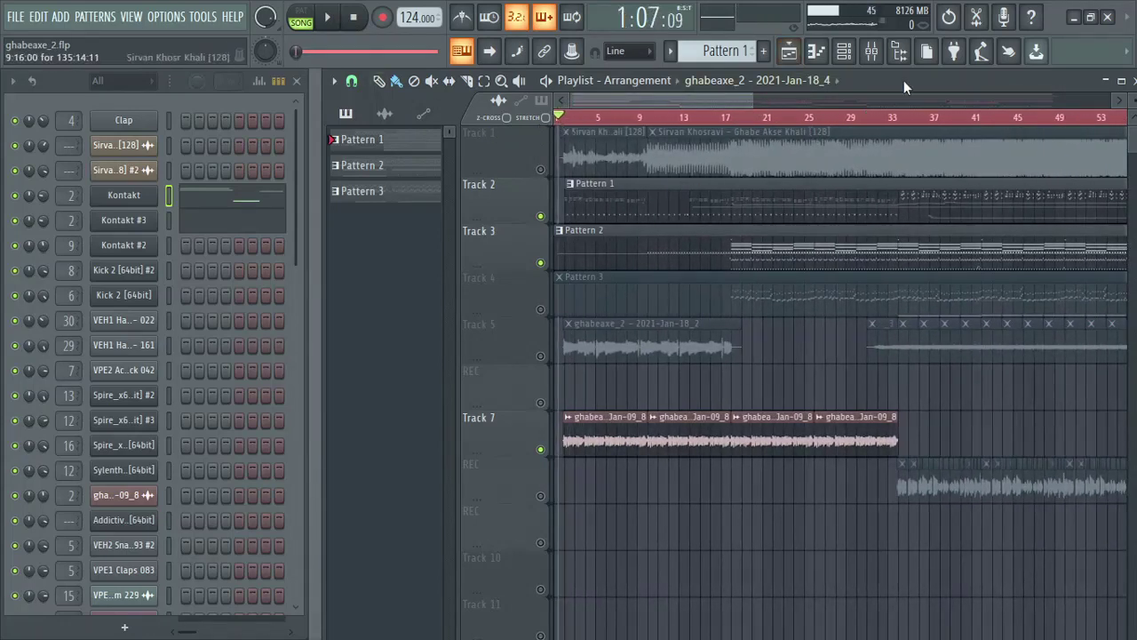
{"action": "left_click", "coordinate": [871, 50]}
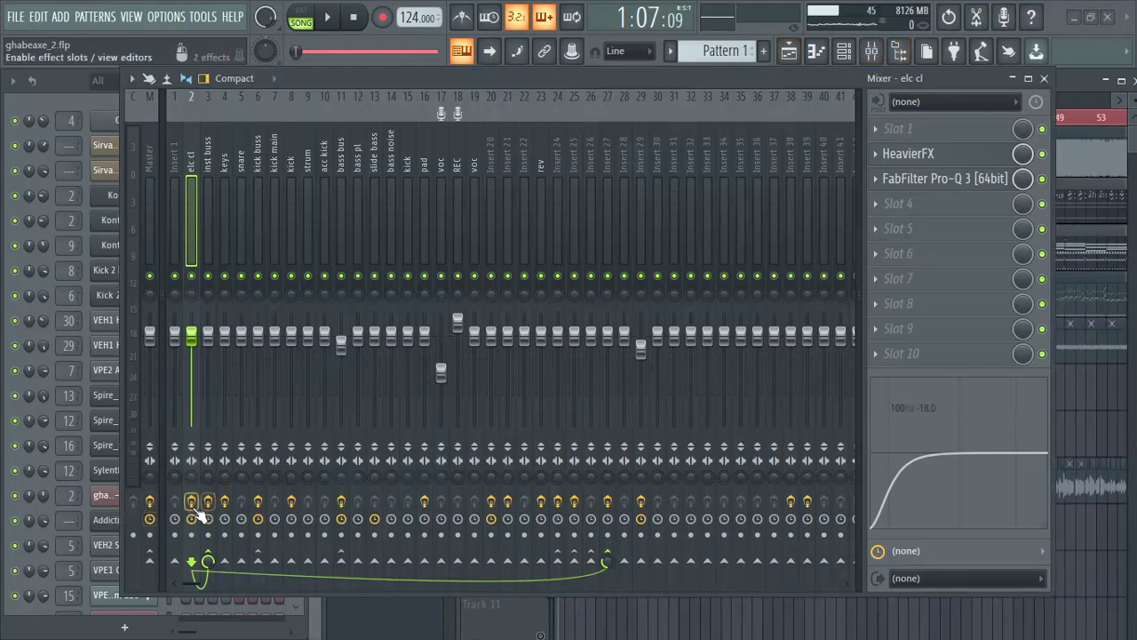
{"action": "left_click", "coordinate": [1043, 79]}
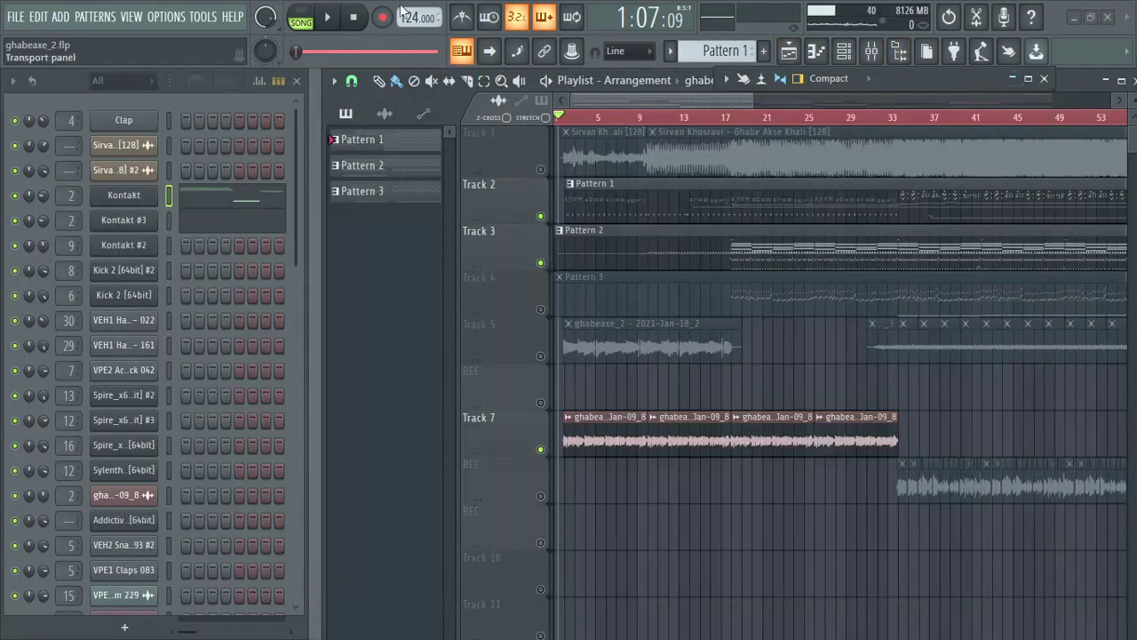
{"action": "key", "text": "space"}
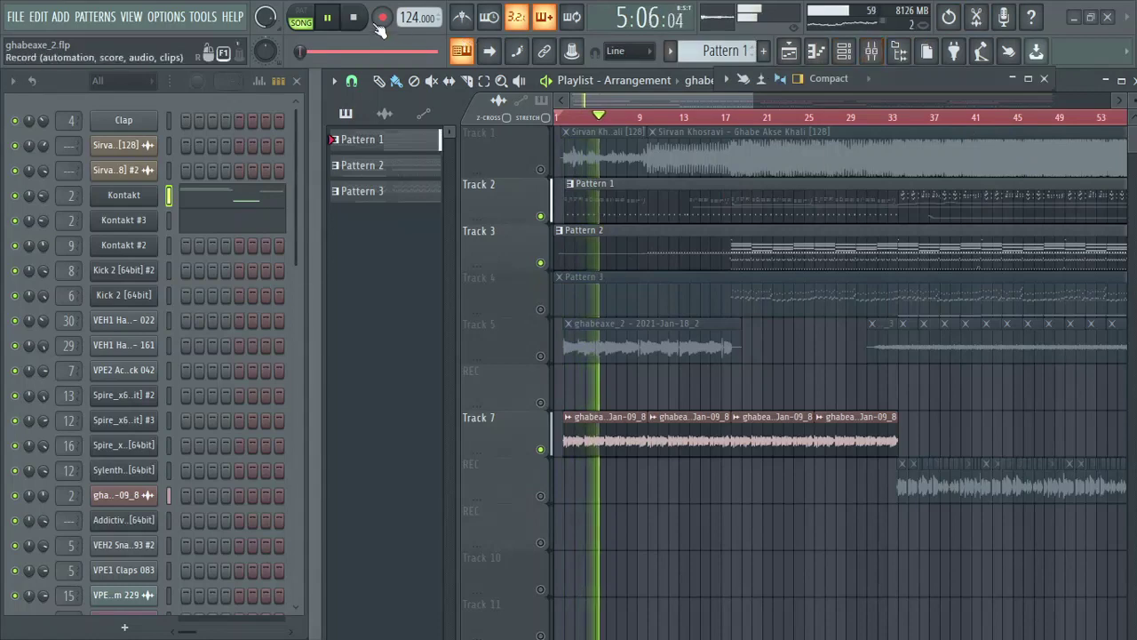
{"action": "key", "text": "space"}
- Open the elc cl insert's HeavierFX and inspect its EQ12, Cabinets, and Ping Pong settings
{"action": "key", "text": "F9"}
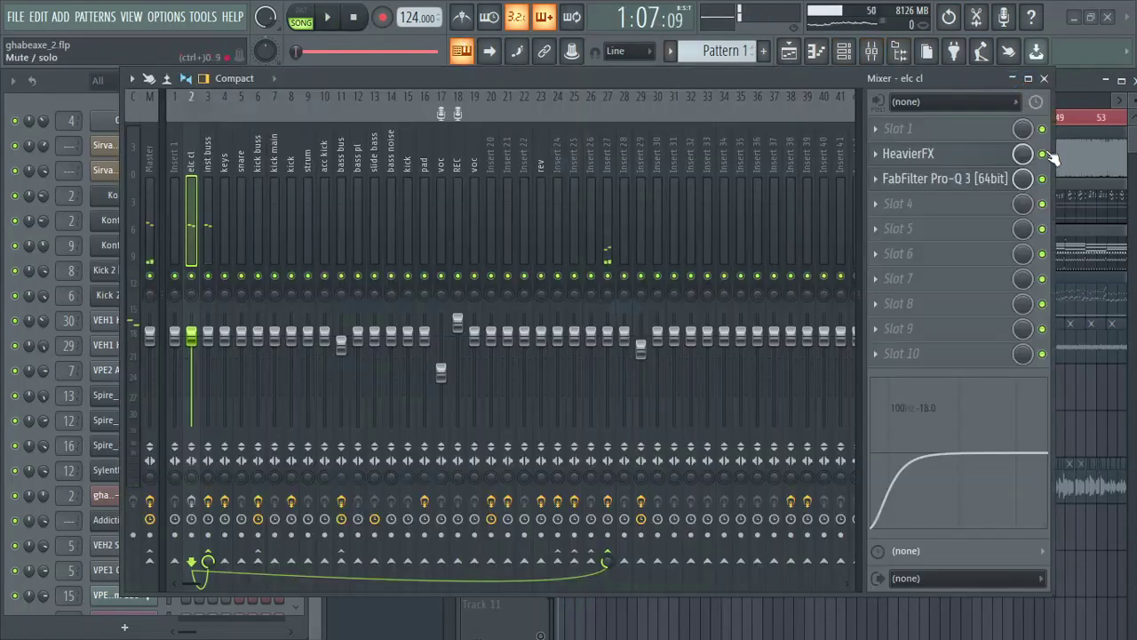
{"action": "left_click", "coordinate": [908, 154]}
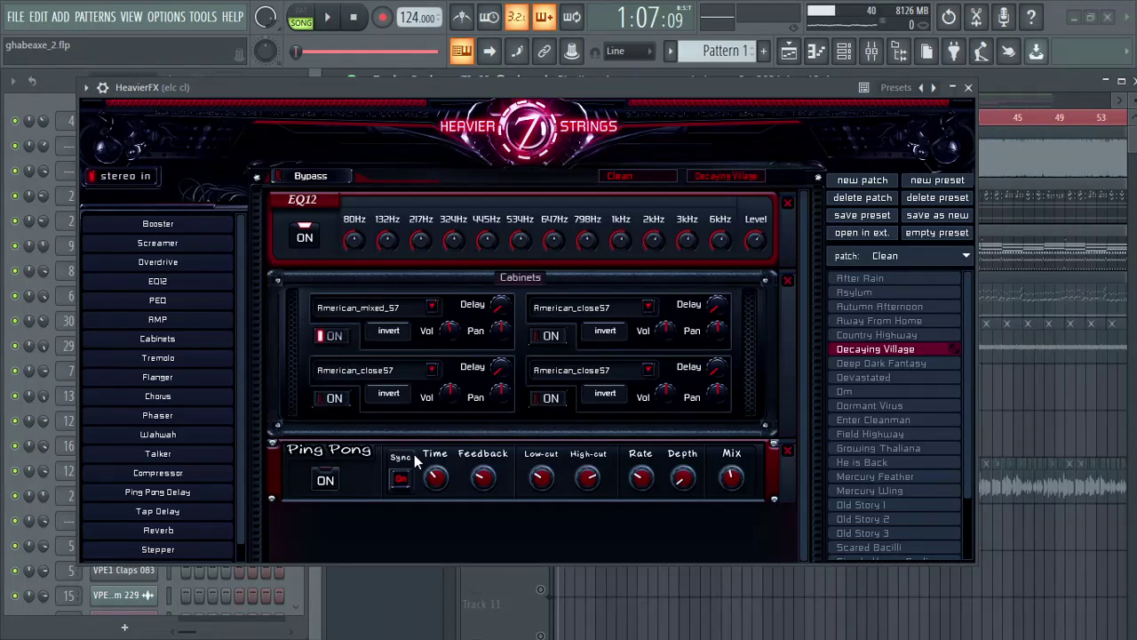
{"action": "left_click", "coordinate": [968, 87]}
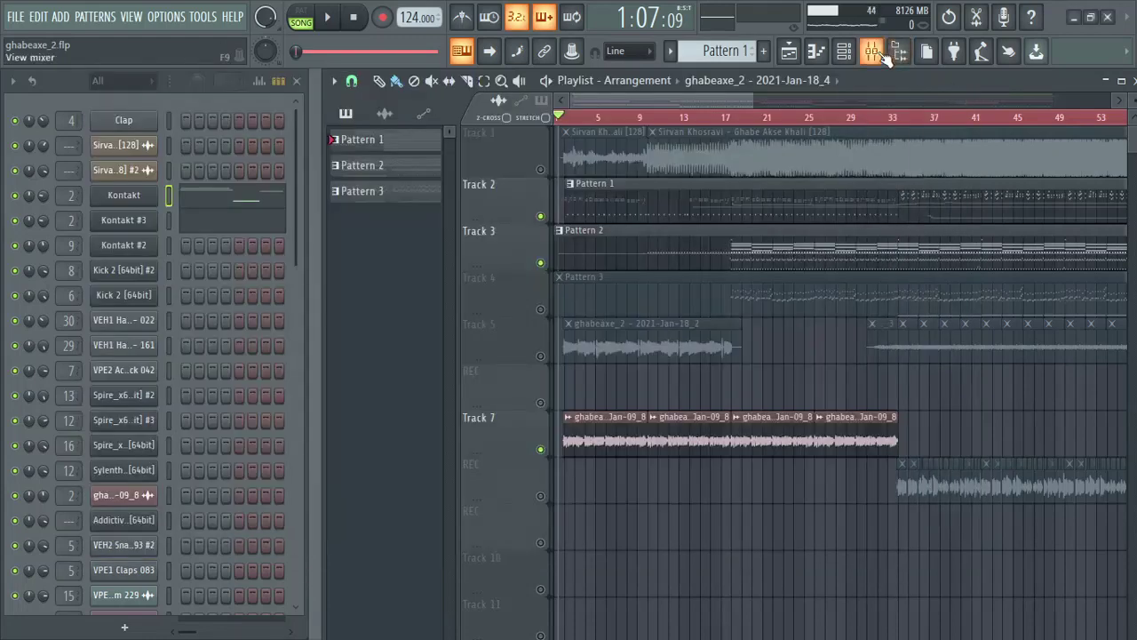
- Open the elc cl insert's FabFilter Pro-Q 3, clear the mixer out of the way, and inspect the low cut band
{"action": "left_click", "coordinate": [871, 51]}
{"action": "left_click", "coordinate": [1011, 179]}
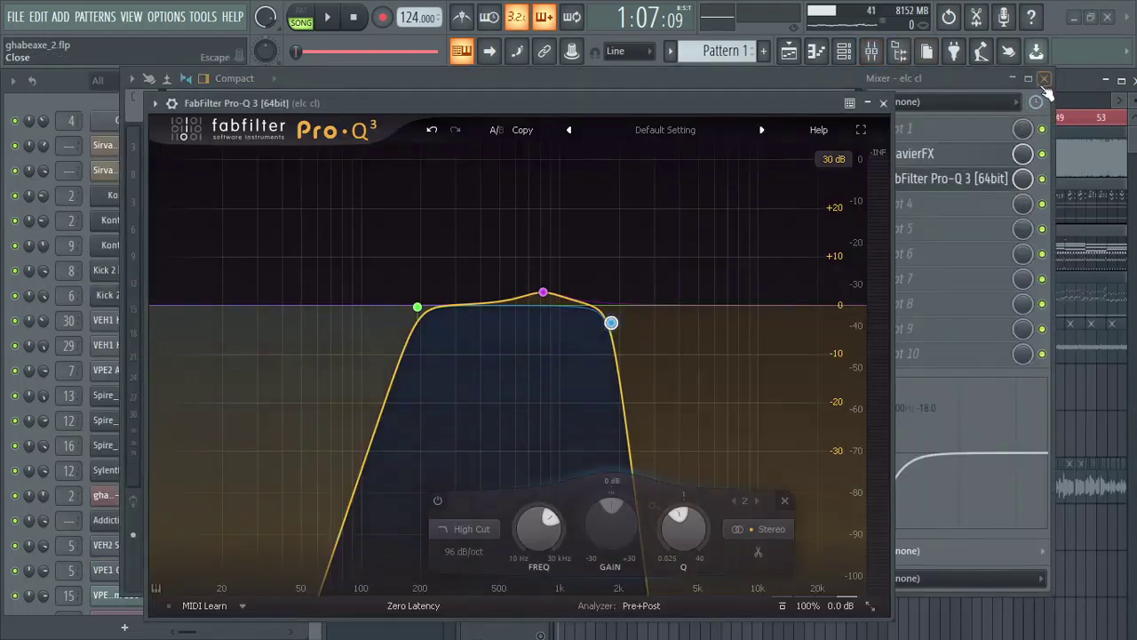
{"action": "left_click_drag", "start_coordinate": [959, 82], "coordinate": [987, 89]}
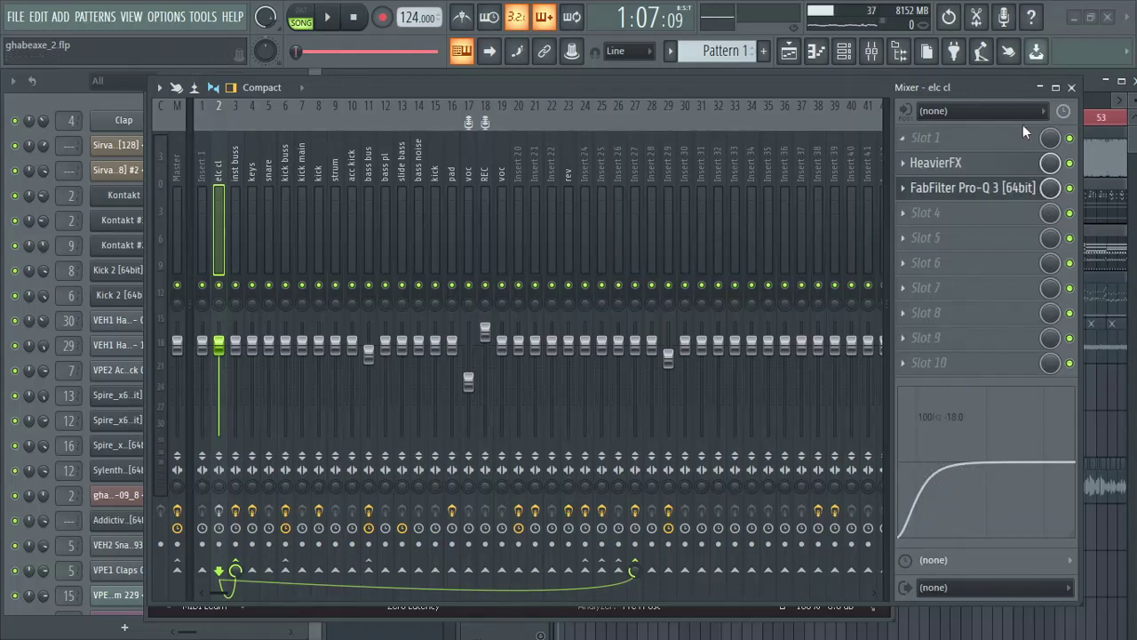
{"action": "left_click", "coordinate": [1072, 88]}
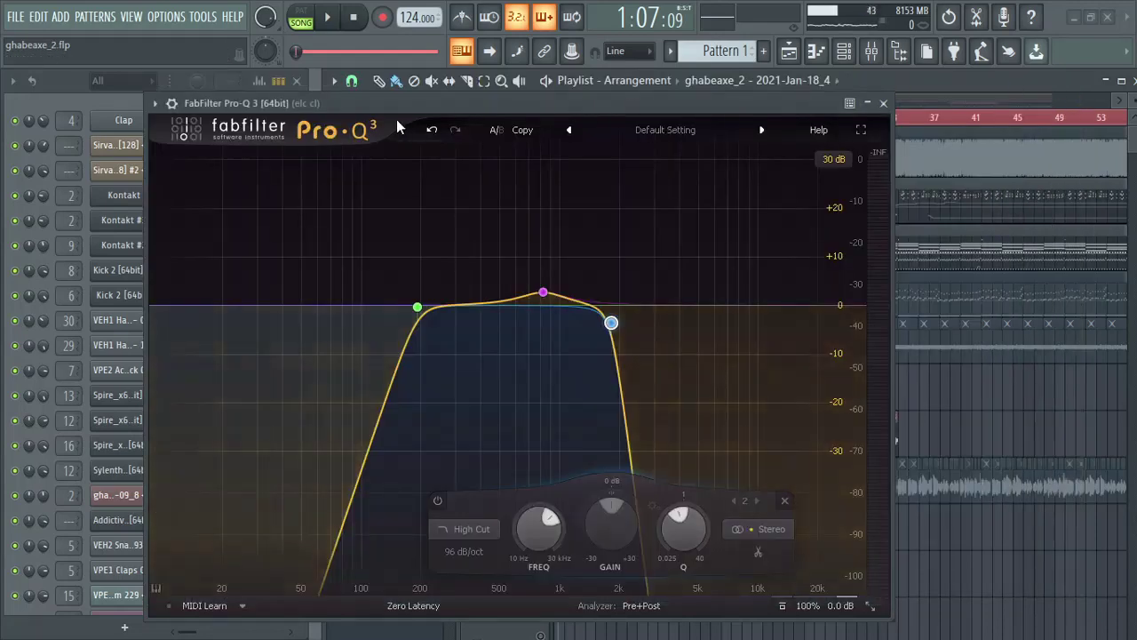
{"action": "mouse_move", "coordinate": [418, 308]}
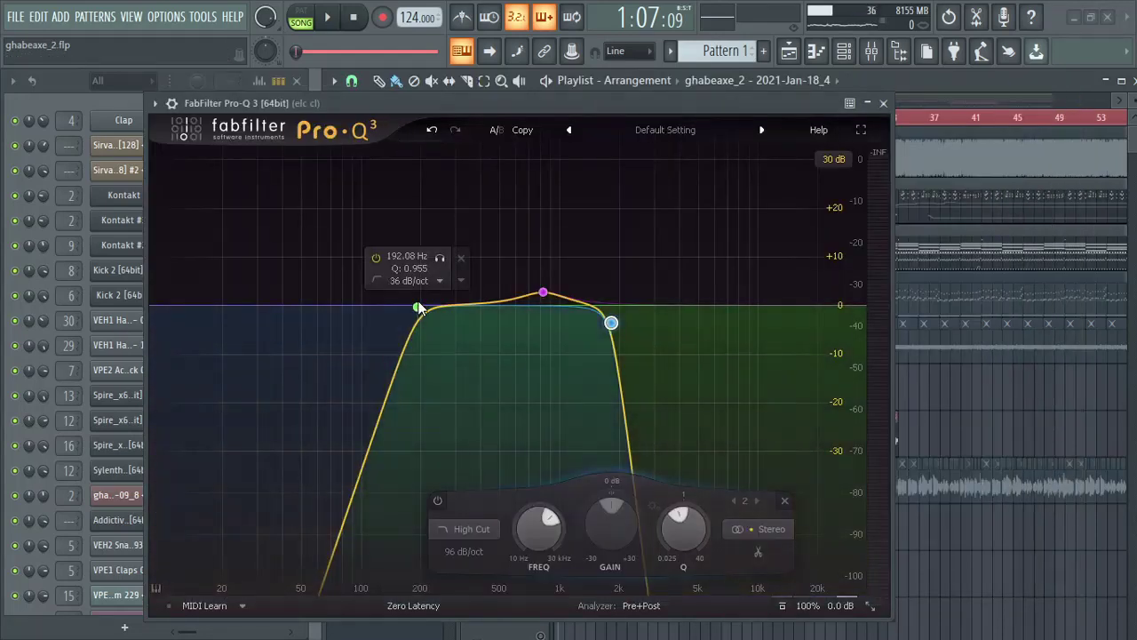
- Raise the high cut band's frequency to about 2087 Hz in the elc cl insert's FabFilter Pro-Q 3
{"action": "mouse_move", "coordinate": [611, 323]}
{"action": "left_mouse_down"}
{"action": "mouse_move", "coordinate": [632, 317]}
{"action": "mouse_move", "coordinate": [621, 317]}
{"action": "left_mouse_up"}
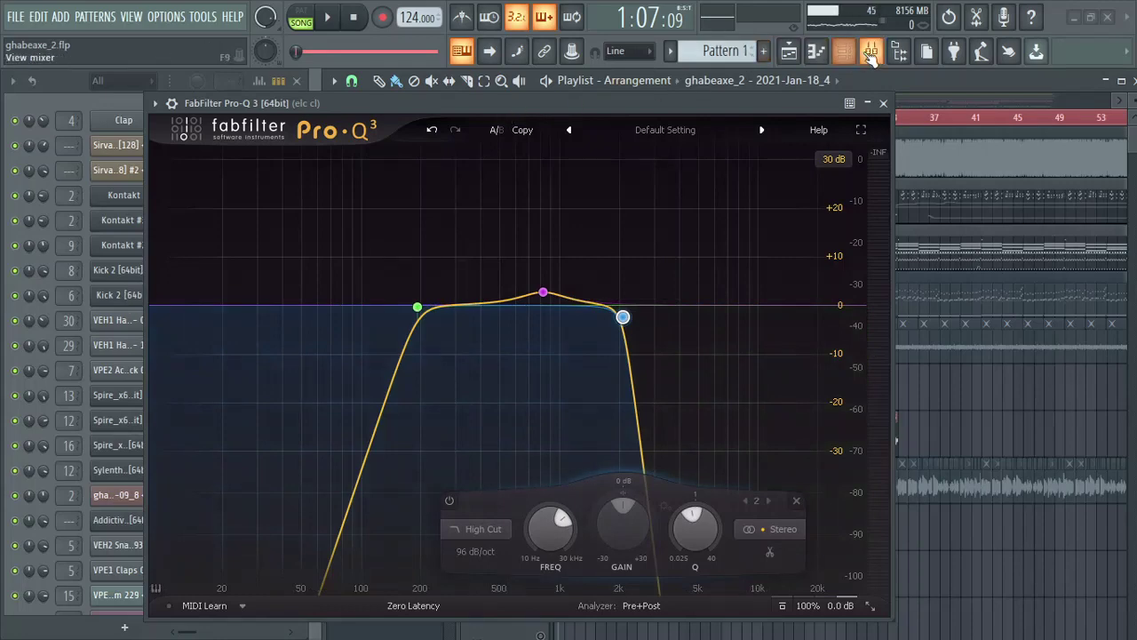
{"action": "left_click", "coordinate": [869, 54]}
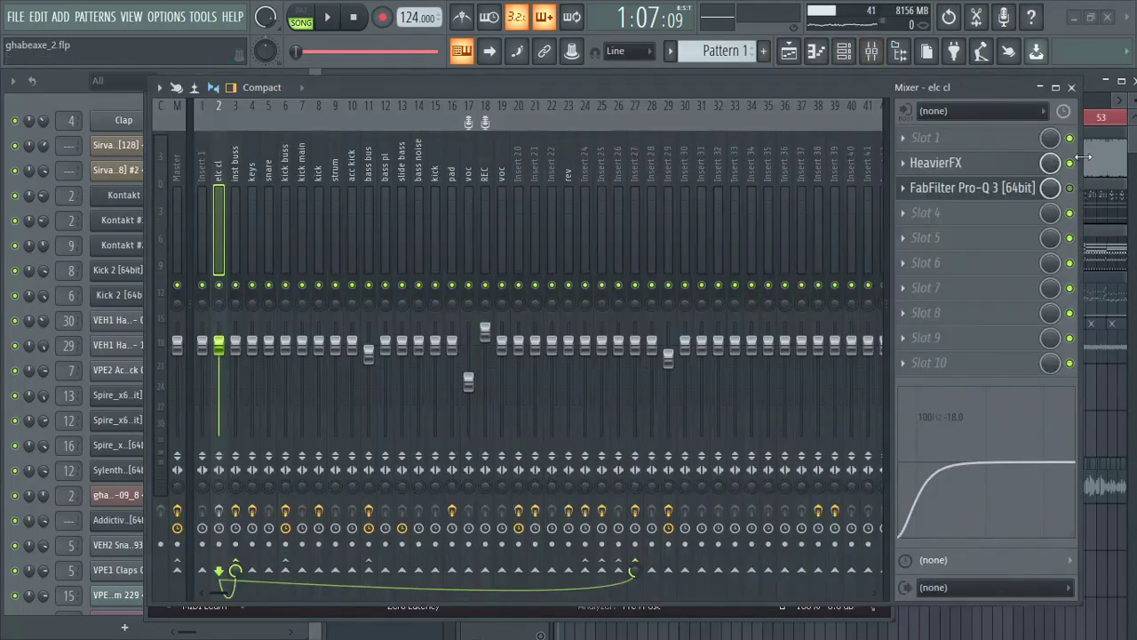
{"action": "left_click", "coordinate": [1070, 87]}
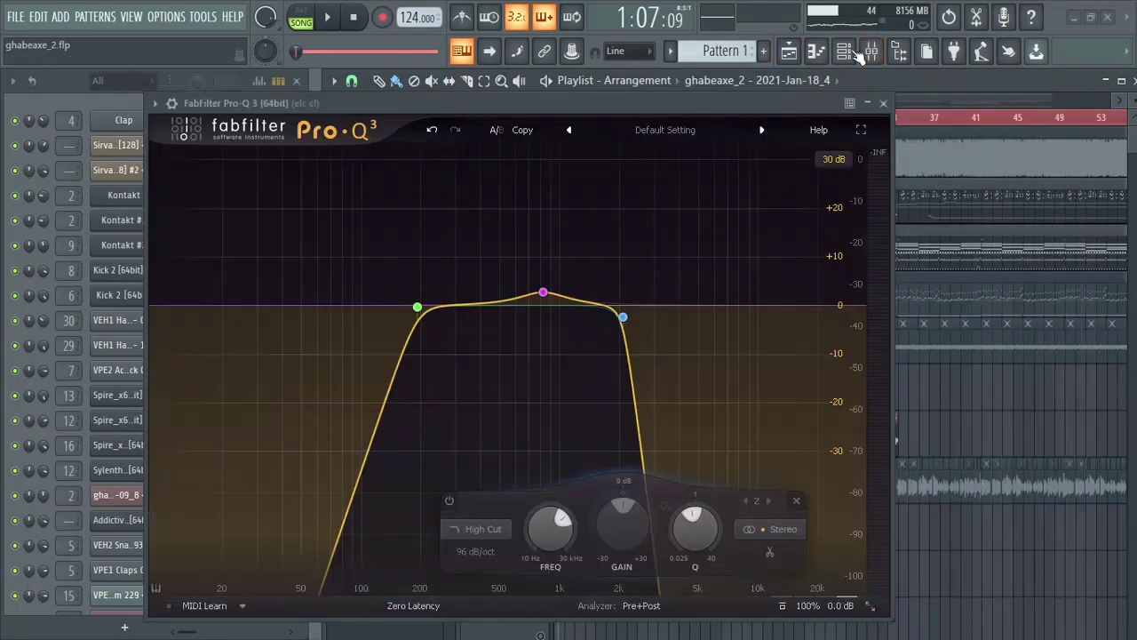
- Move the Pro-Q 3 window aside and audition the active tracks with the elc cl insert's Pro-Q 3 bypassed and enabled
{"action": "left_click", "coordinate": [341, 17]}
{"action": "left_click_drag", "start_coordinate": [386, 103], "coordinate": [21, 77]}
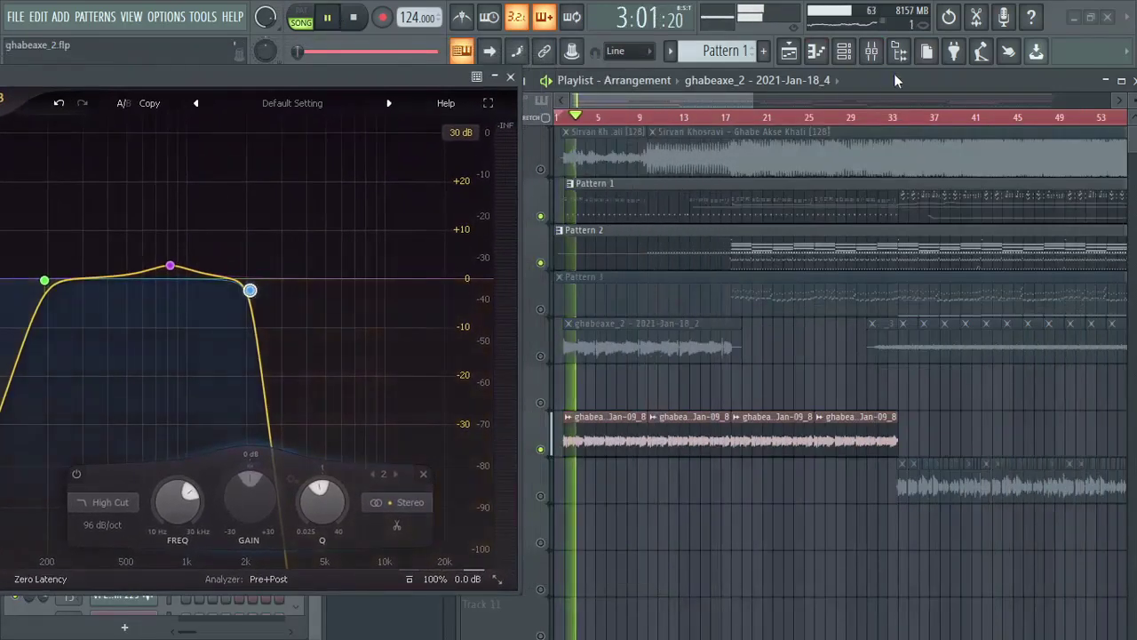
{"action": "left_click", "coordinate": [886, 62]}
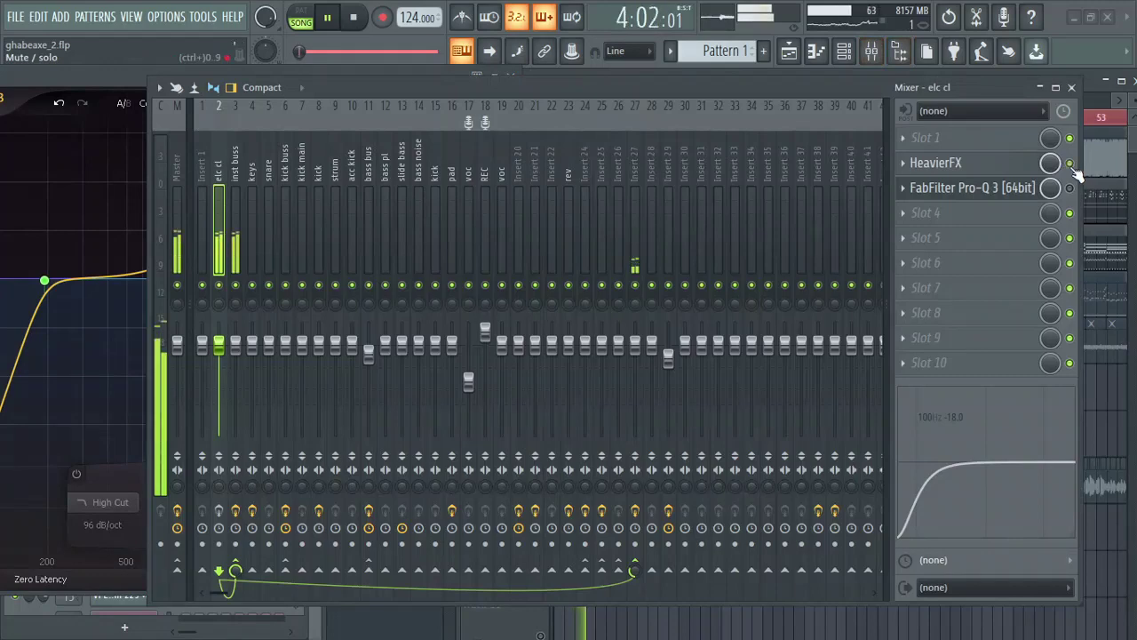
{"action": "left_click", "coordinate": [1069, 89]}
{"action": "left_click", "coordinate": [353, 17]}
{"action": "left_click", "coordinate": [327, 17]}
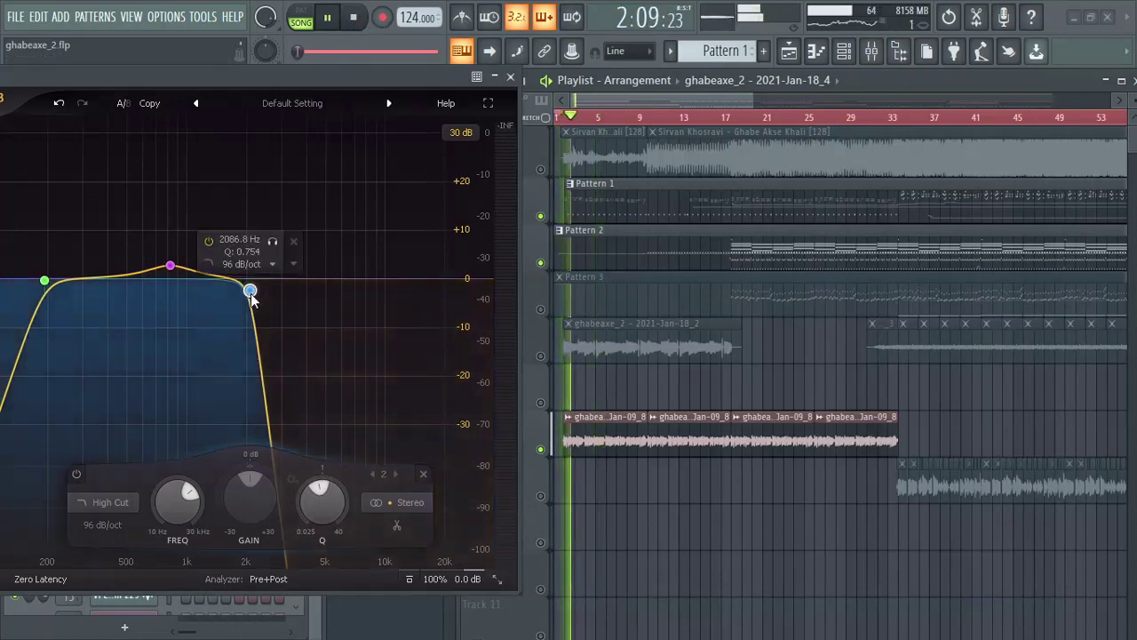
{"action": "left_click", "coordinate": [873, 51]}
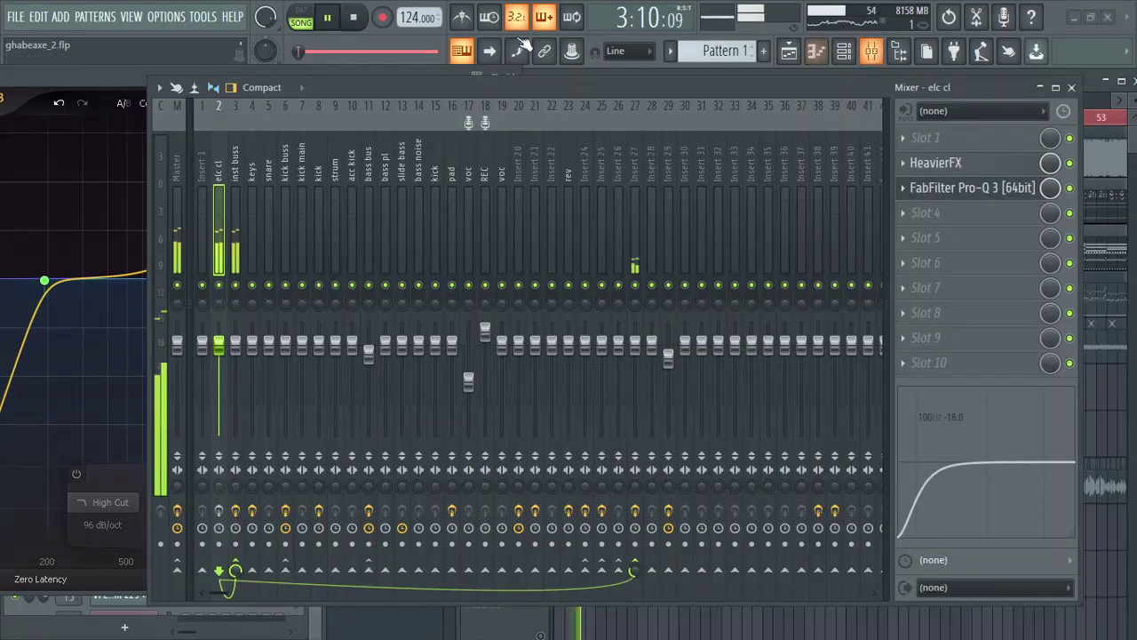
{"action": "left_click", "coordinate": [359, 23]}
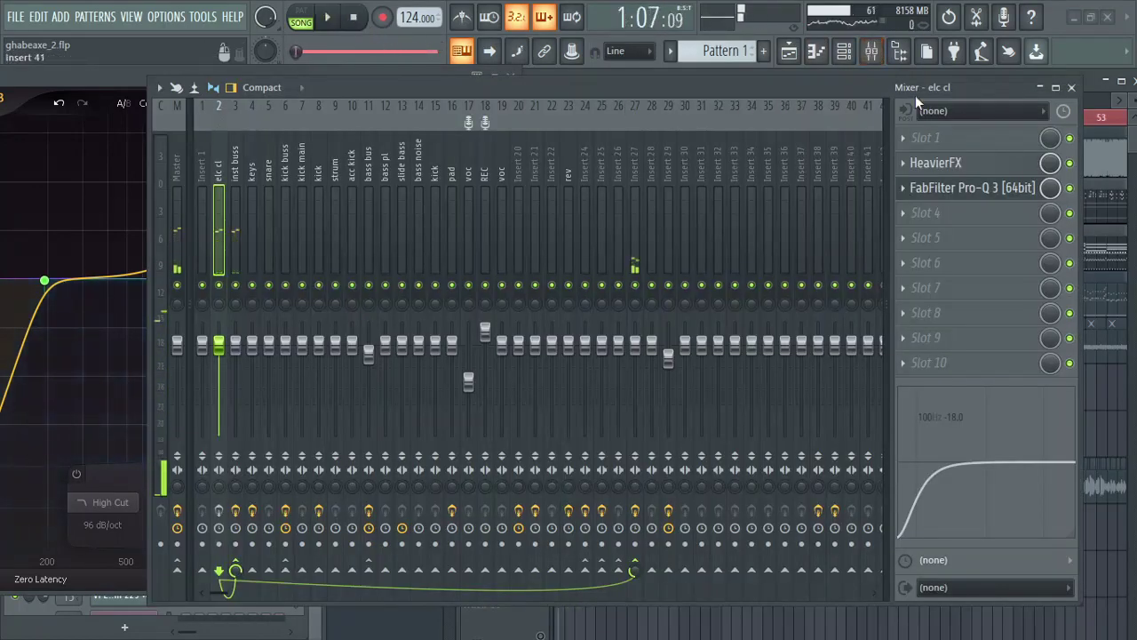
- Shift the mixer aside, compare the guitar with Pro-Q 3 off and on again, and close the mixer and EQ windows
{"action": "left_click_drag", "start_coordinate": [820, 89], "coordinate": [736, 84]}
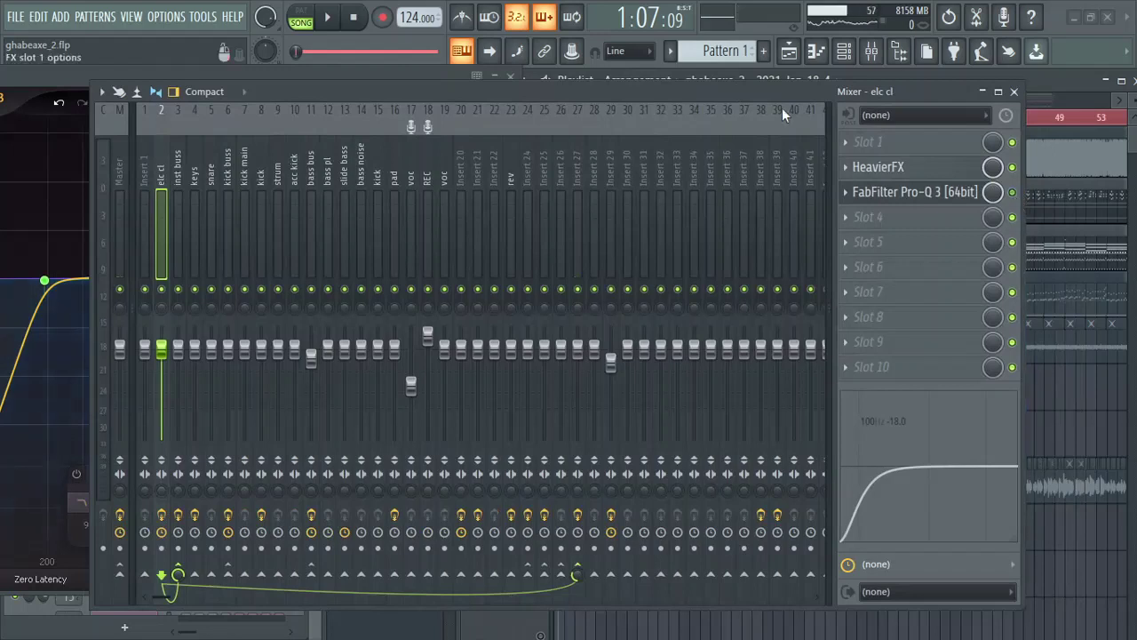
{"action": "left_click", "coordinate": [332, 19]}
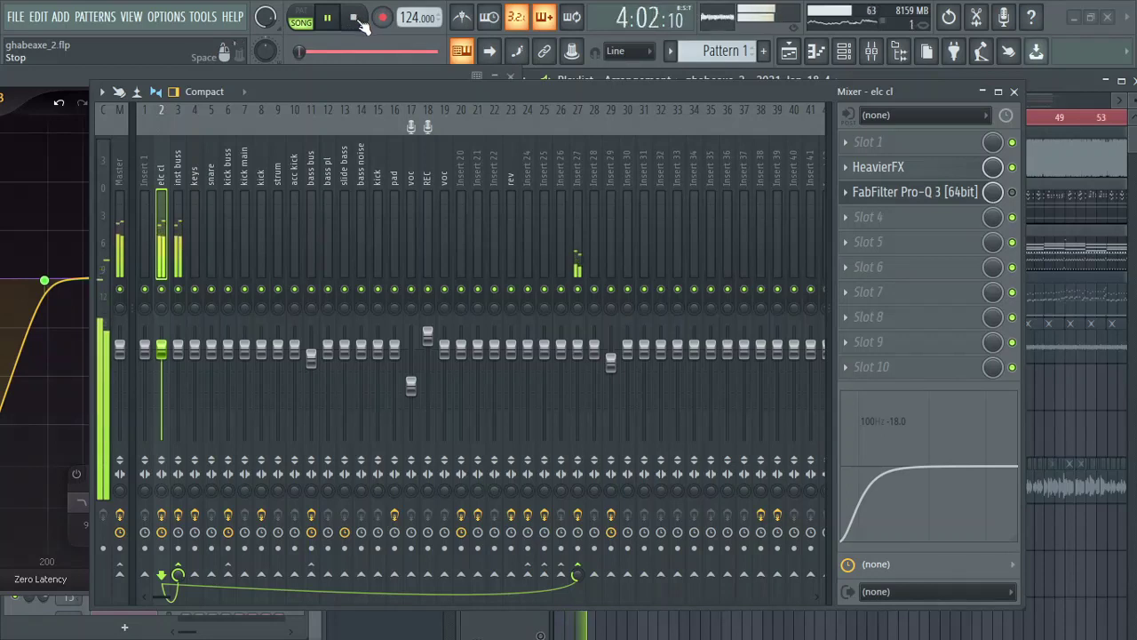
{"action": "left_click", "coordinate": [358, 18]}
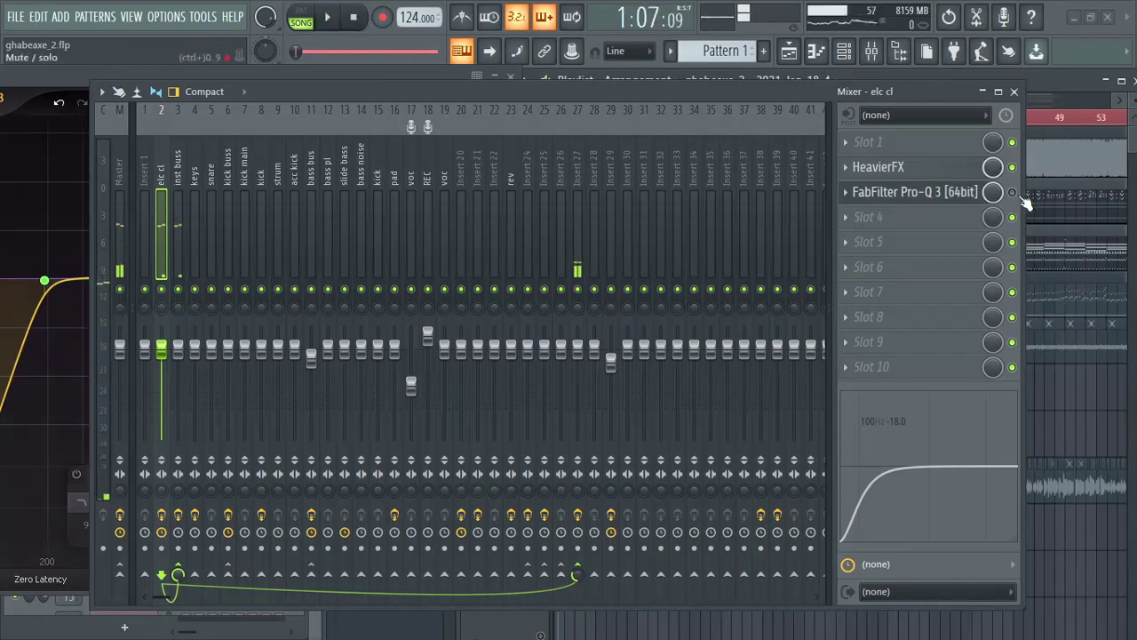
{"action": "left_click", "coordinate": [327, 17]}
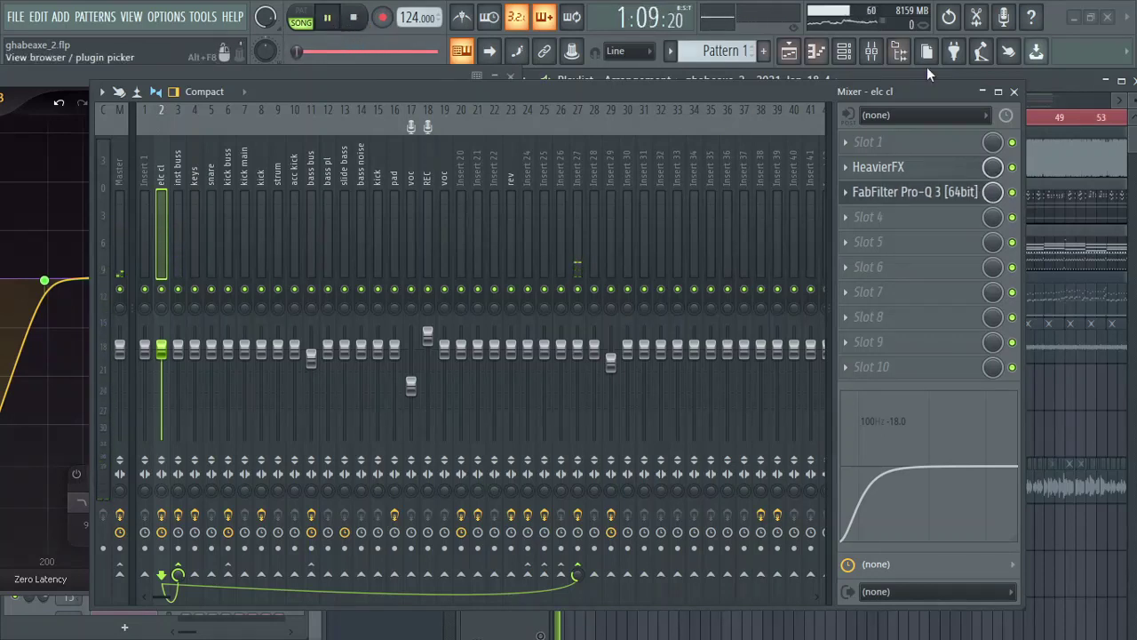
{"action": "left_click", "coordinate": [1015, 93]}
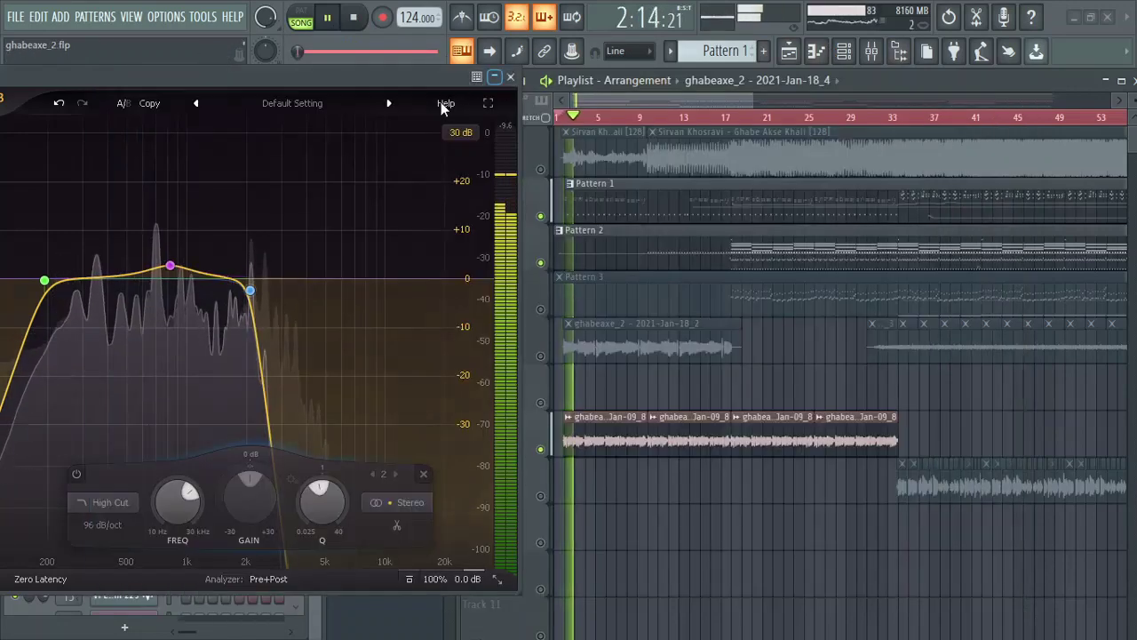
{"action": "left_click", "coordinate": [511, 78]}
- Solo Track 1 and replay the original song from bar 2, and solo Track 7 to compare the guitar
{"action": "right_click", "coordinate": [542, 169]}
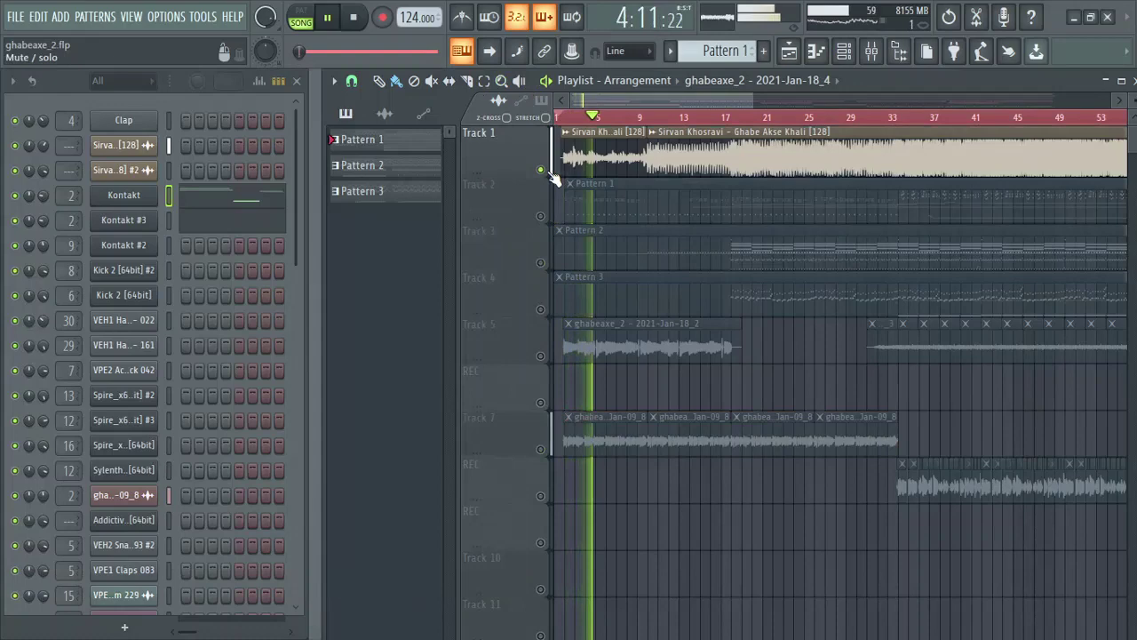
{"action": "left_click", "coordinate": [573, 119]}
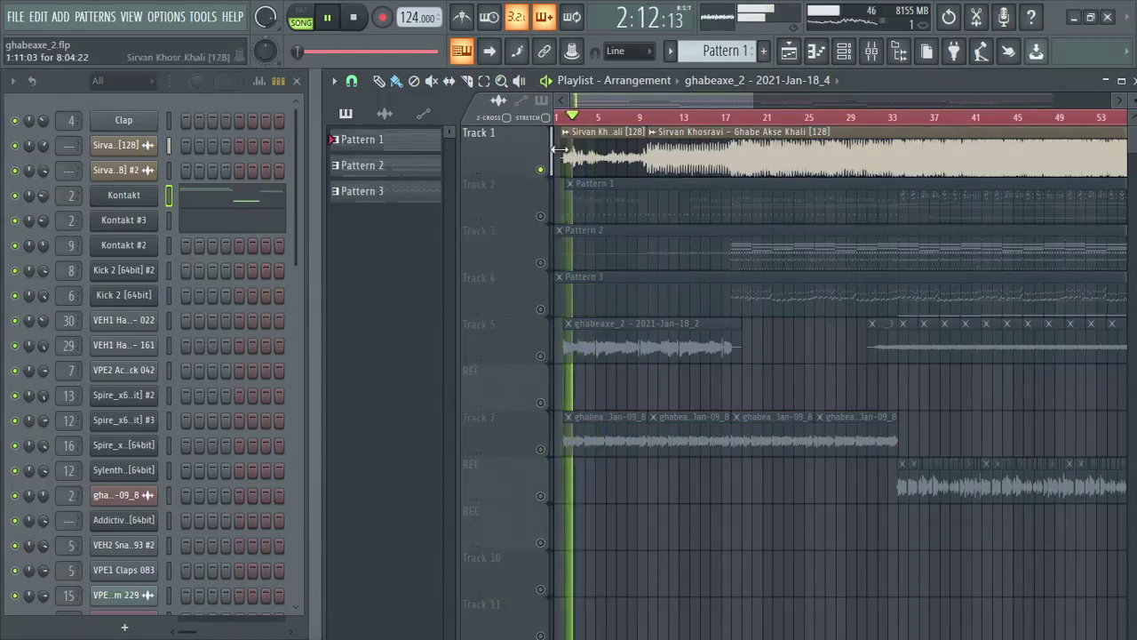
{"action": "right_click", "coordinate": [541, 449]}
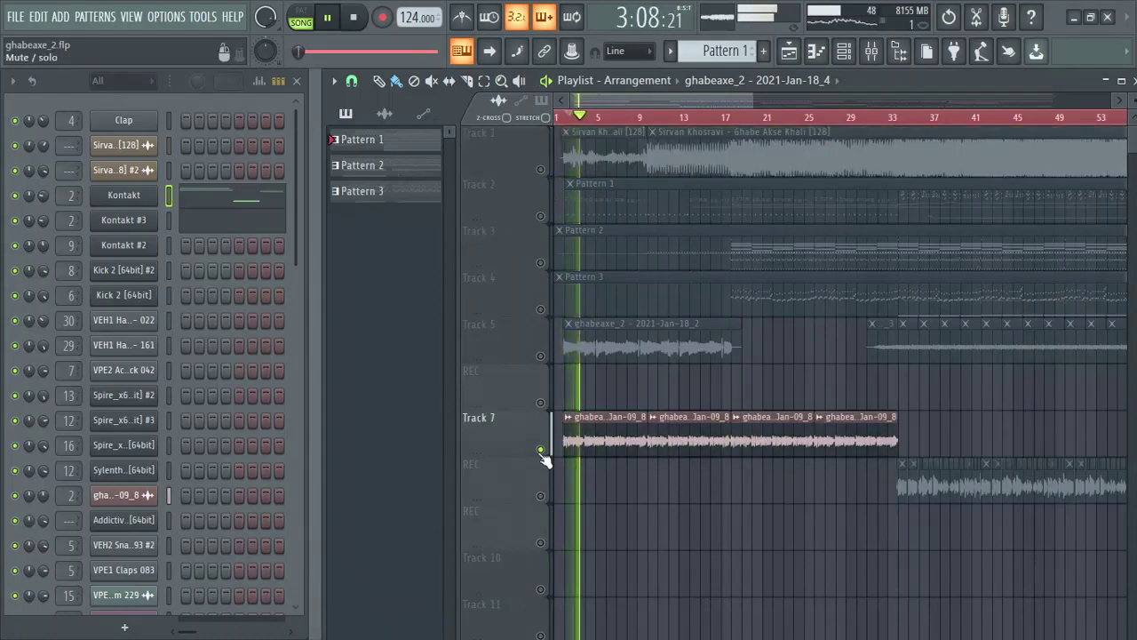
- Lower the elc cl Pro-Q 3 high cut frequency to about 1805 Hz, close the EQ, and stop playback
{"action": "left_click", "coordinate": [872, 51]}
{"action": "left_click", "coordinate": [880, 192]}
{"action": "key", "text": "F9"}
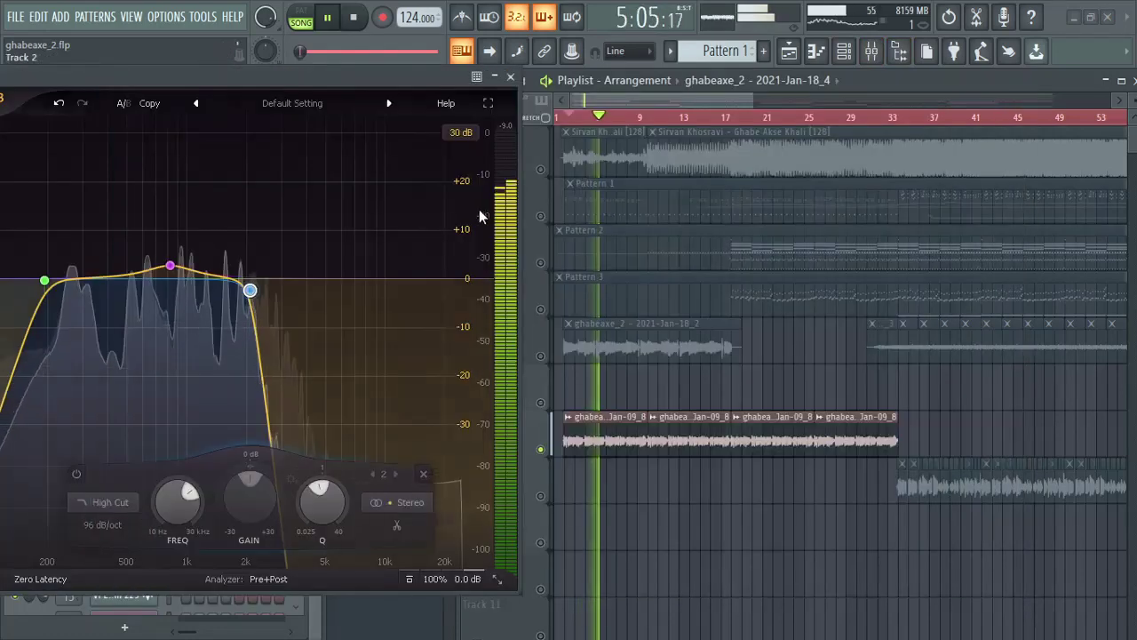
{"action": "left_click_drag", "start_coordinate": [250, 291], "coordinate": [238, 290]}
{"action": "key", "text": "Escape"}
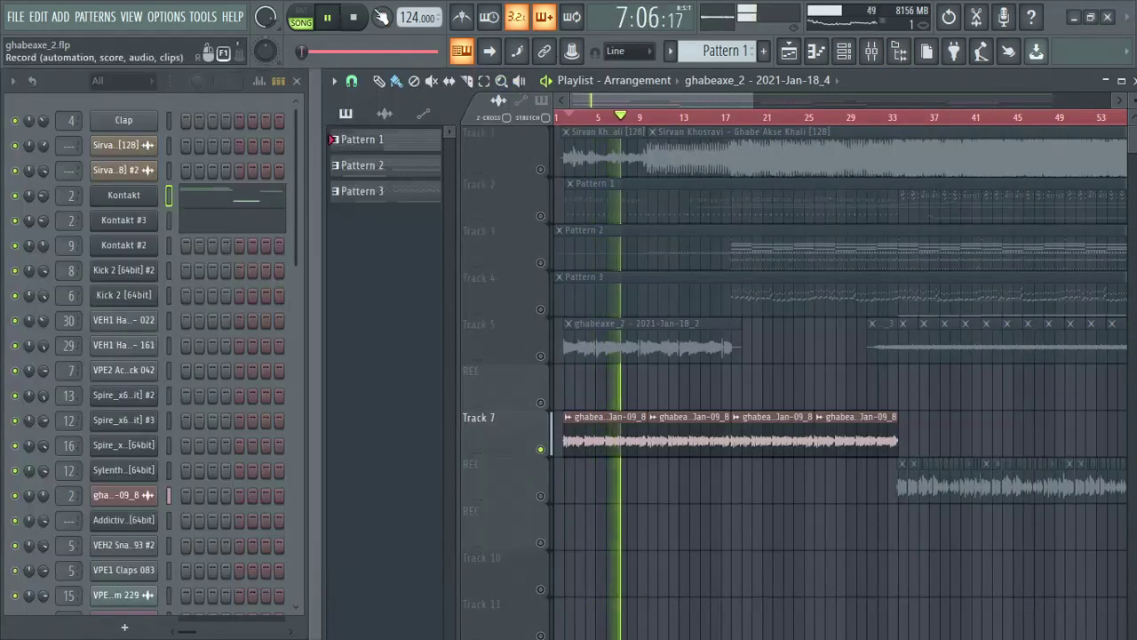
{"action": "left_click", "coordinate": [356, 21]}
- Solo Track 5 and briefly play its ghabeaxe_2 - 2021-Jan-18_2 clip
{"action": "right_click", "coordinate": [540, 356]}
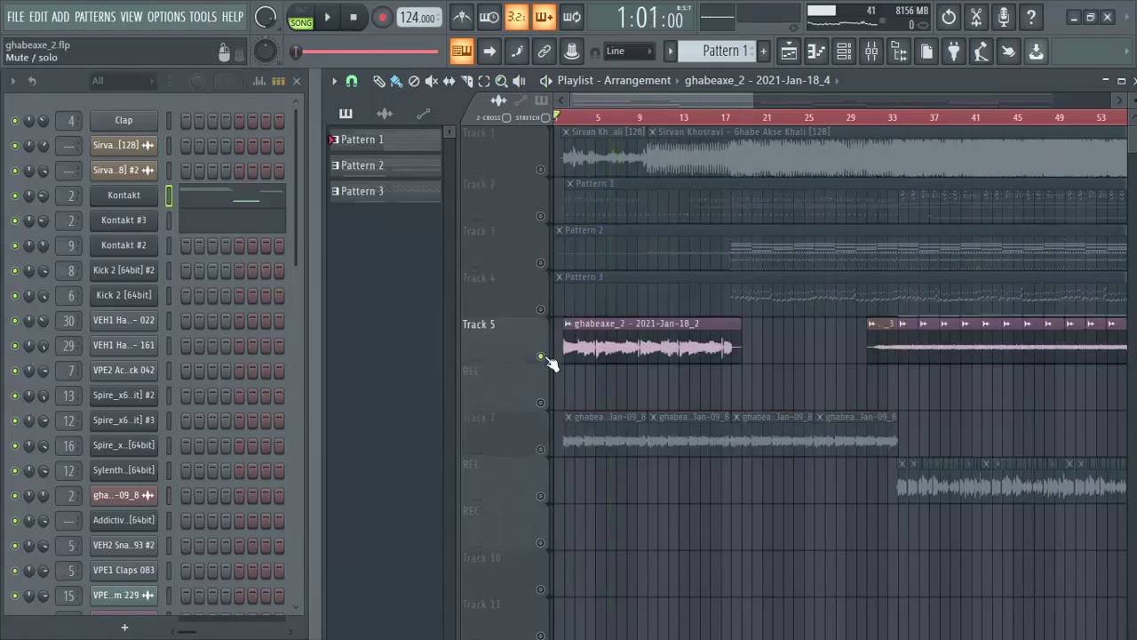
{"action": "left_click", "coordinate": [339, 19]}
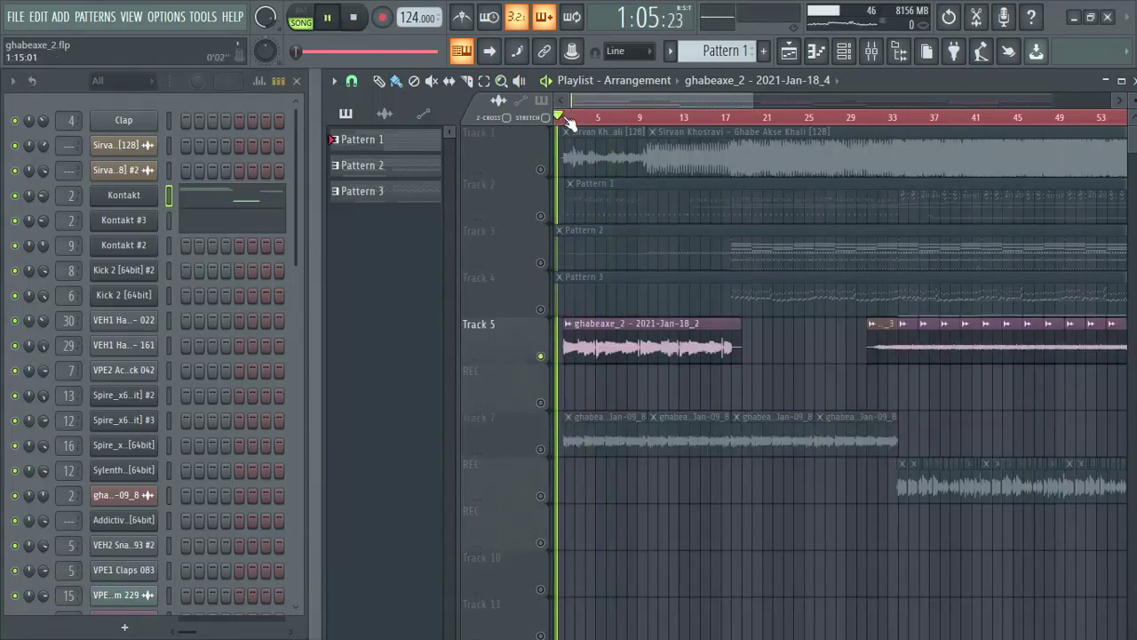
{"action": "left_click", "coordinate": [355, 21]}
- Open the Addictive Keys channel at the end of the channel rack, look through its instrument gallery, and close it
{"action": "left_click_drag", "start_coordinate": [303, 169], "coordinate": [299, 612]}
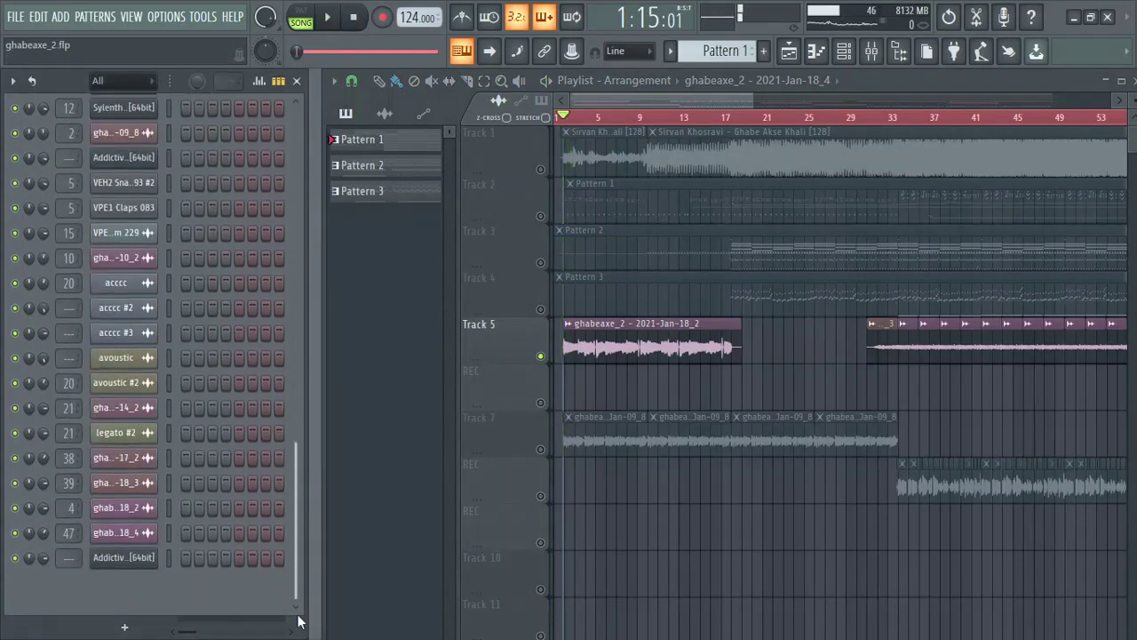
{"action": "left_click", "coordinate": [138, 590]}
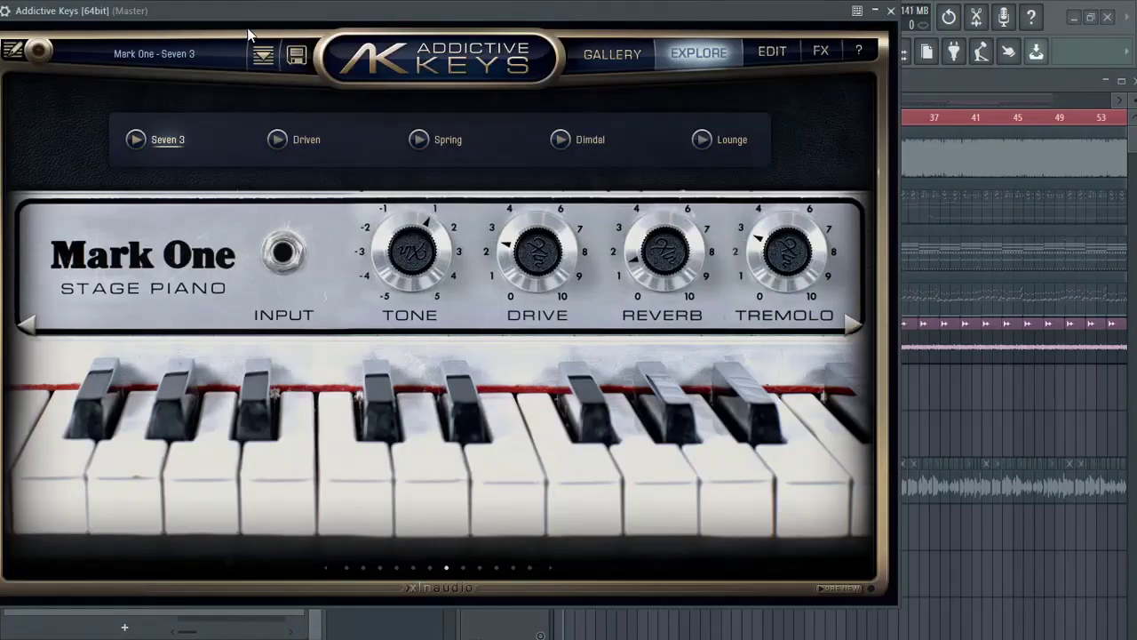
{"action": "left_click_drag", "start_coordinate": [258, 9], "coordinate": [358, 19]}
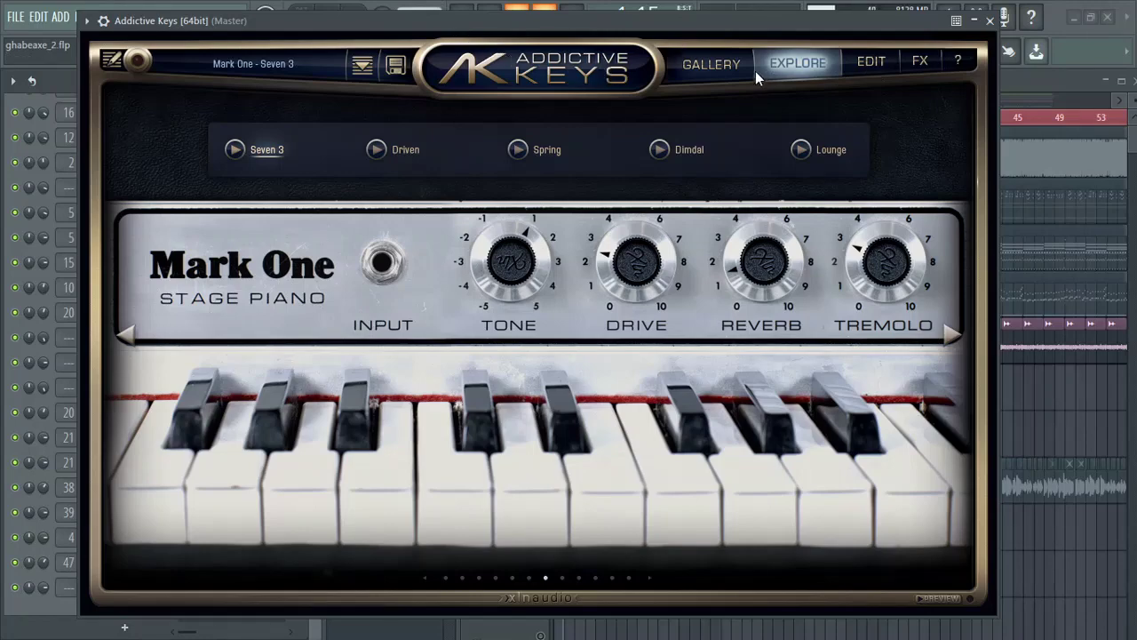
{"action": "left_click", "coordinate": [713, 66]}
{"action": "left_click", "coordinate": [382, 518]}
{"action": "left_click", "coordinate": [991, 20]}
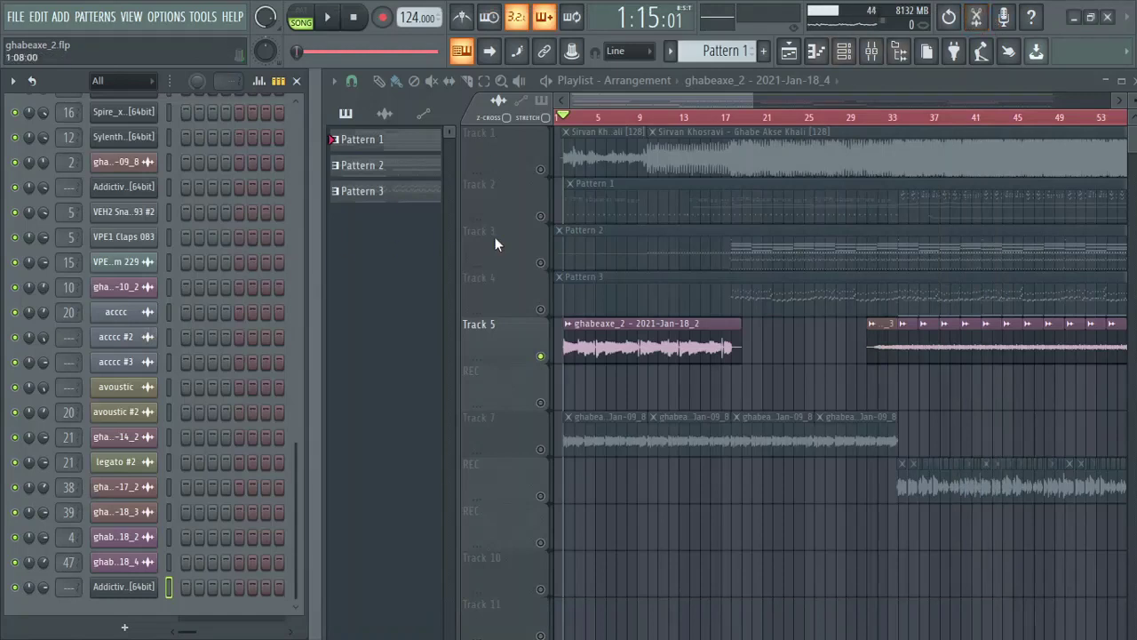
- Solo Track 7, unmute Track 5 alongside it, and audition the two tracks together
{"action": "scroll", "coordinate": [748, 102], "scroll_direction": "up", "scroll_amount": 1}
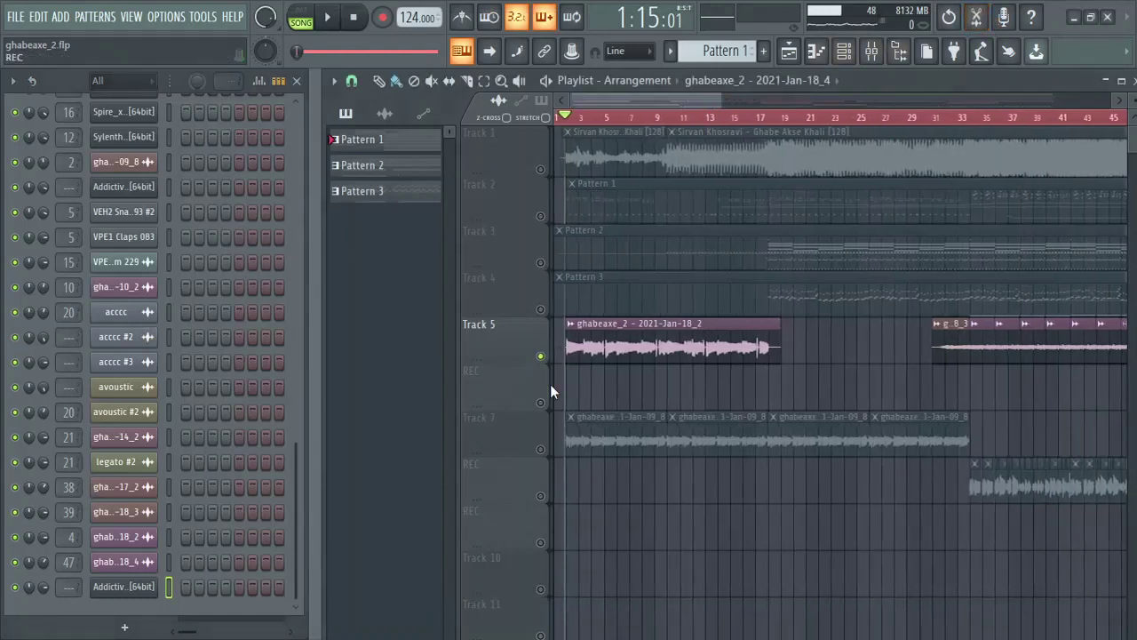
{"action": "right_click", "coordinate": [541, 451]}
{"action": "left_click", "coordinate": [541, 356]}
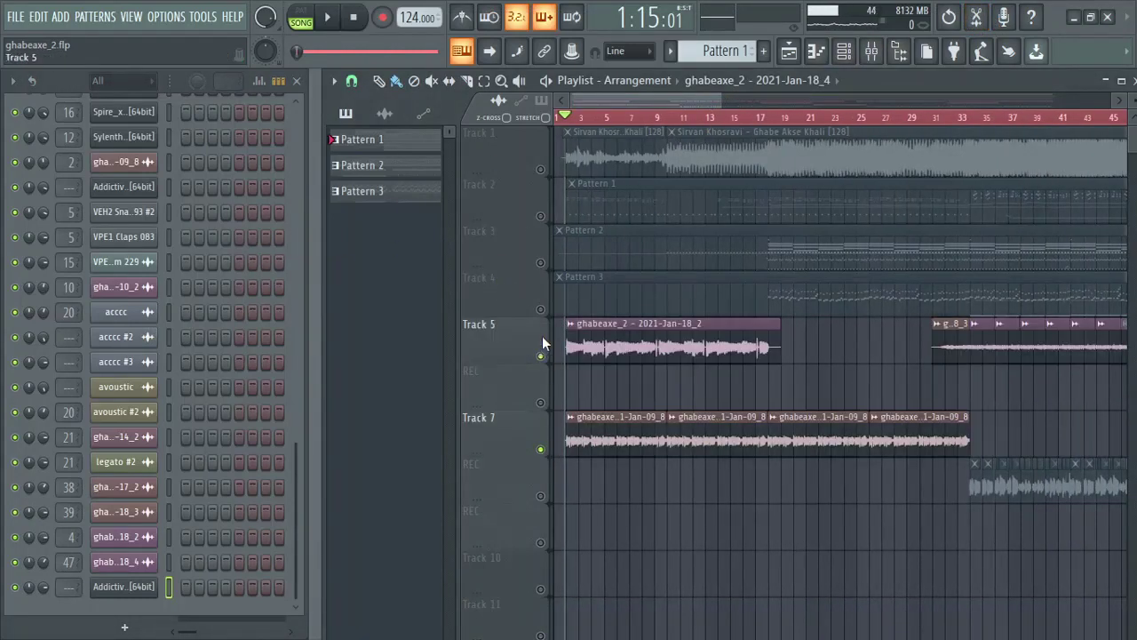
{"action": "left_click", "coordinate": [334, 17]}
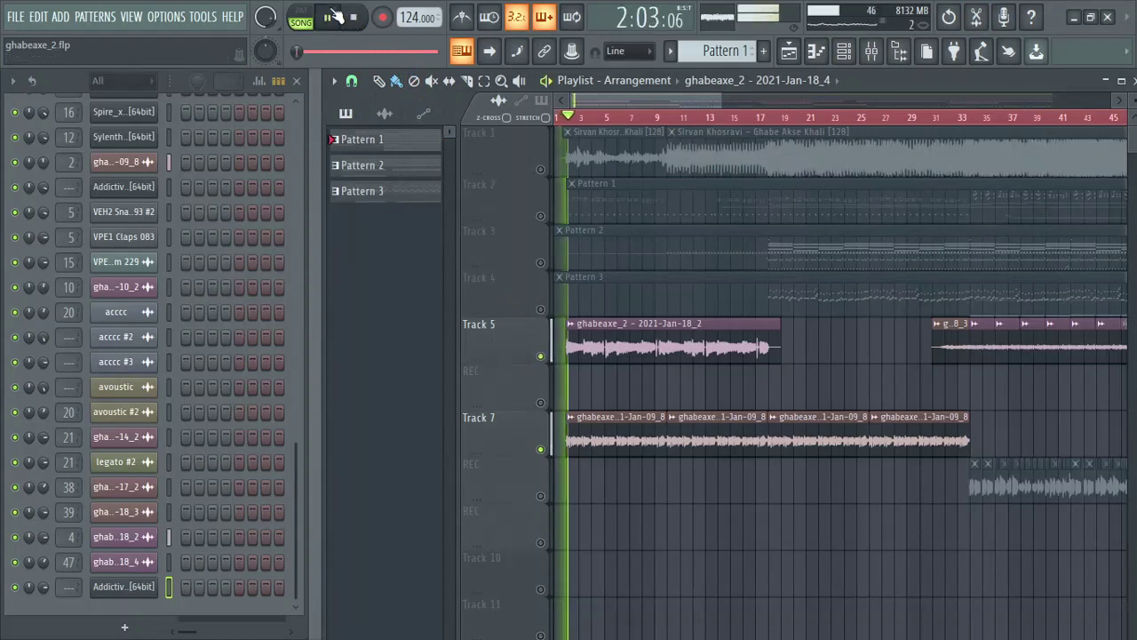
- Add Track 2 to the audition of Tracks 5 and 7, listen through to about bar 15, and stop playback
{"action": "left_click", "coordinate": [541, 215]}
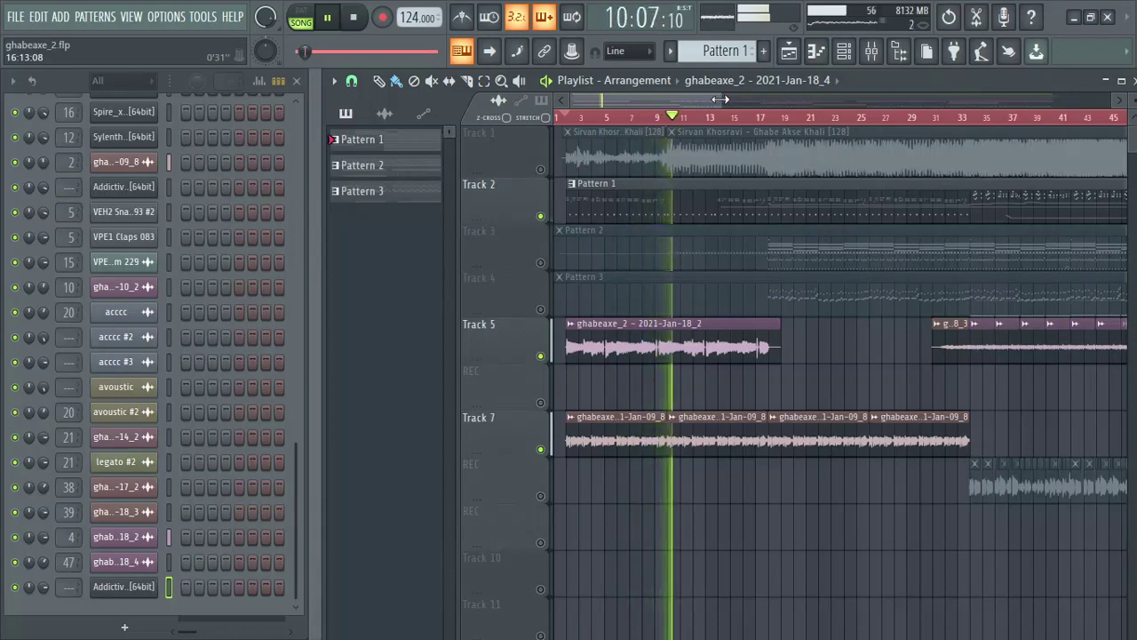
{"action": "left_click_drag", "start_coordinate": [721, 99], "coordinate": [728, 122]}
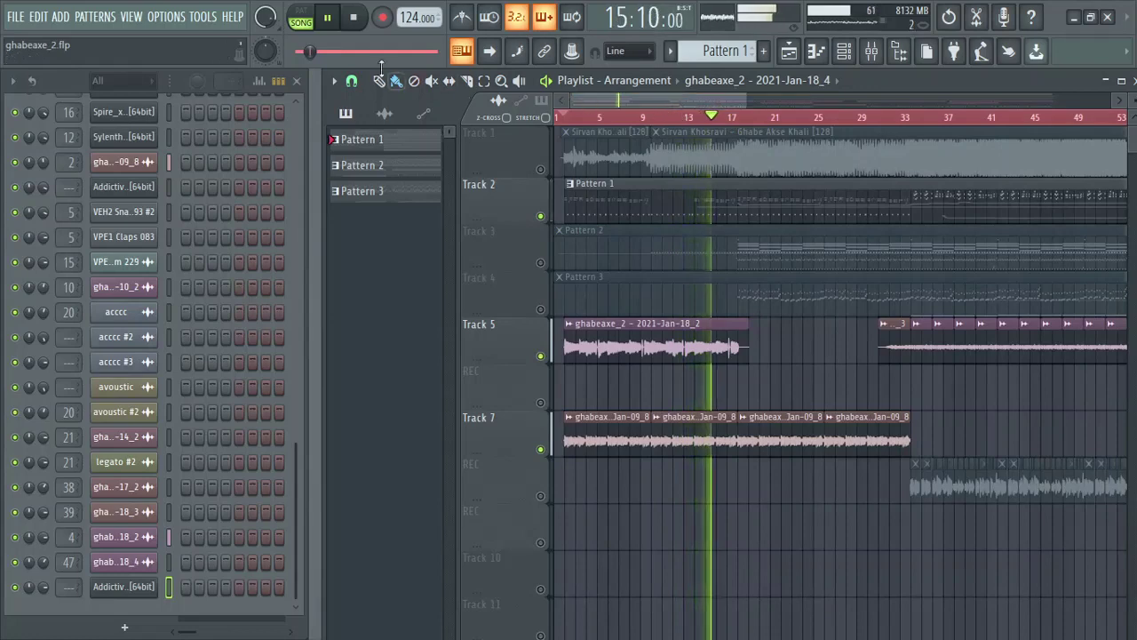
{"action": "left_click", "coordinate": [355, 19]}
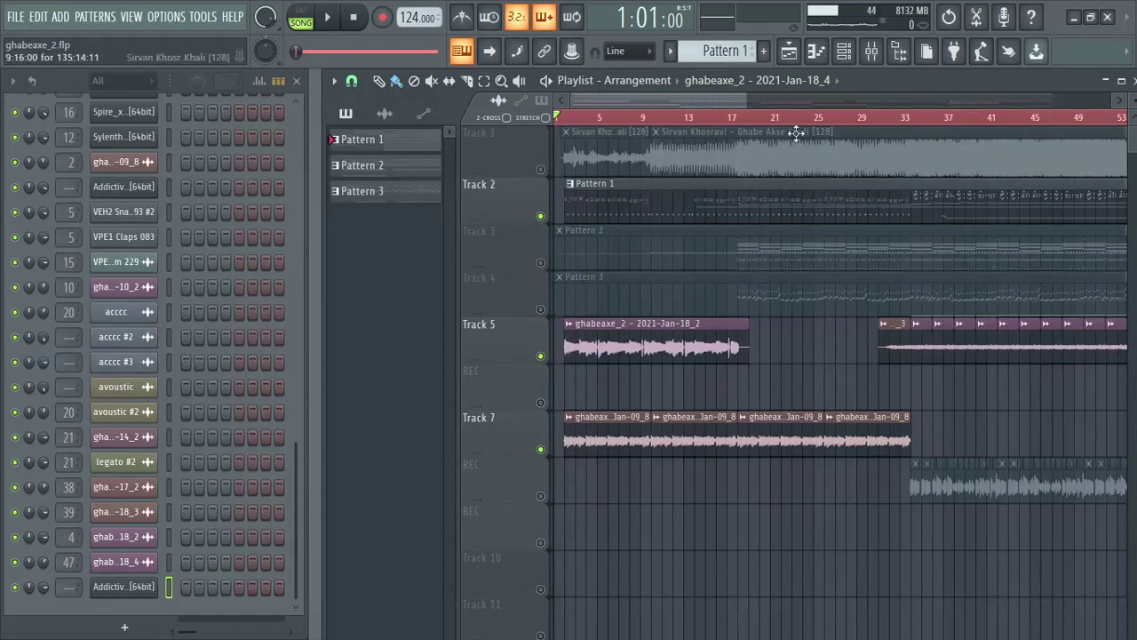
- Reopen the elc cl insert's FabFilter Pro-Q 3 from the mixer, inspect its high cut band, and close it
{"action": "left_click", "coordinate": [871, 52]}
{"action": "left_click", "coordinate": [163, 177]}
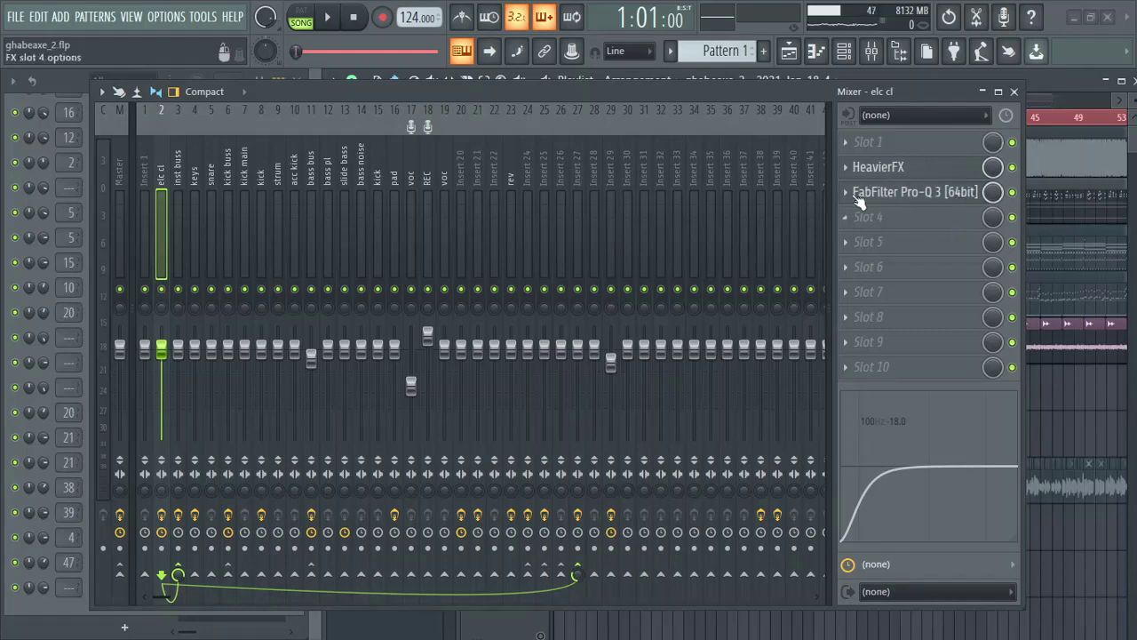
{"action": "left_click", "coordinate": [903, 197]}
{"action": "left_click", "coordinate": [1018, 93]}
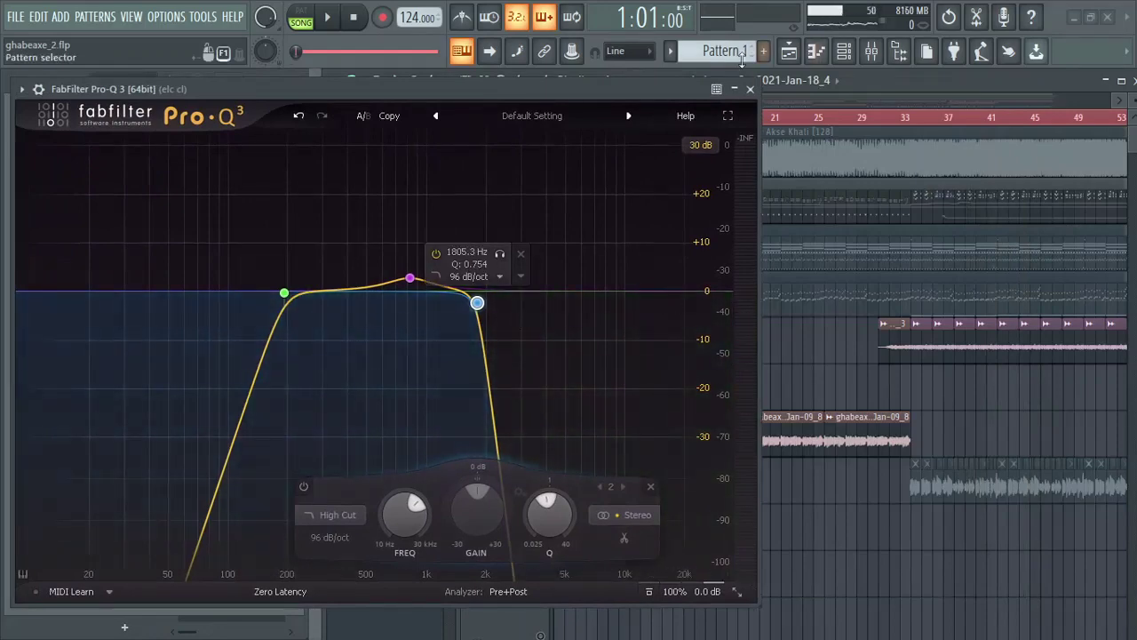
{"action": "left_click", "coordinate": [750, 89]}
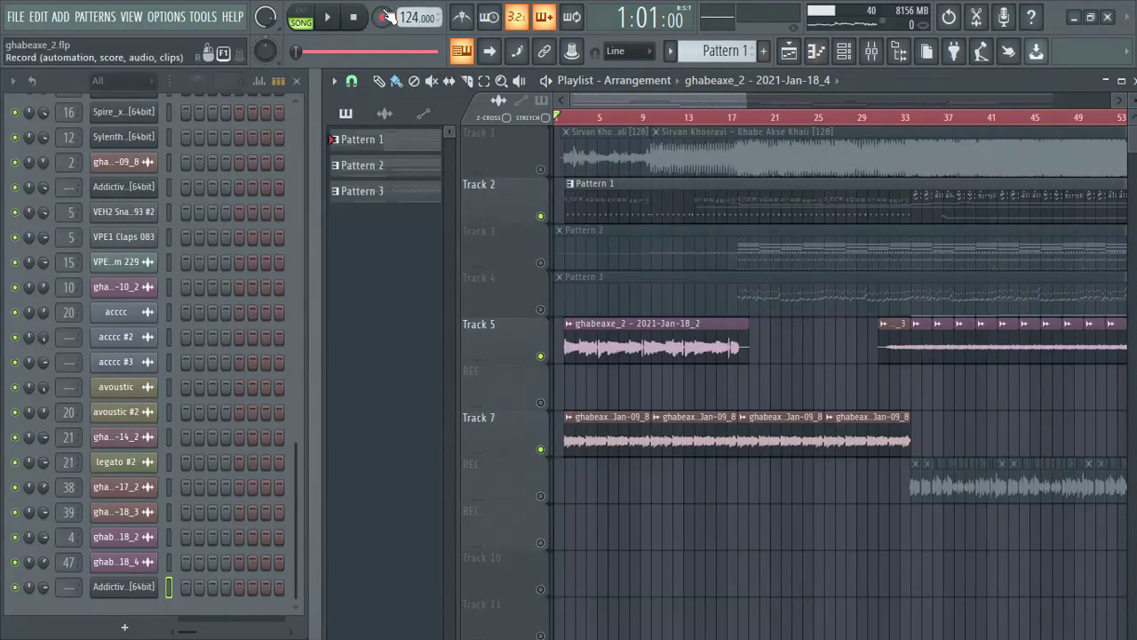